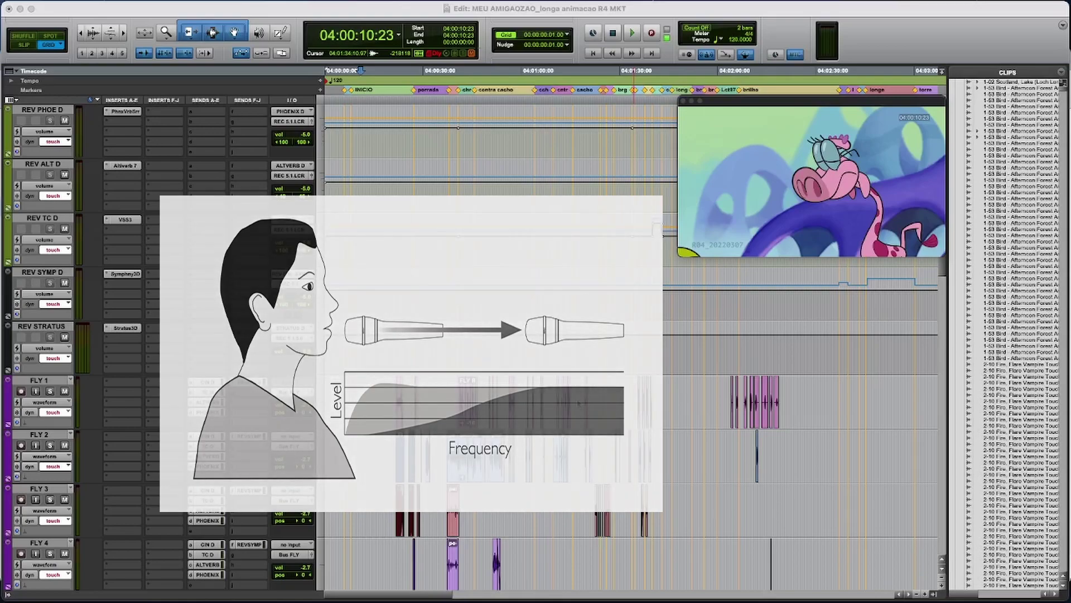
Step: Scroll to the BONGO.01 track, open its F6-RTA insert and move the plugin window aside
scroll(521, 410, "up", 5)
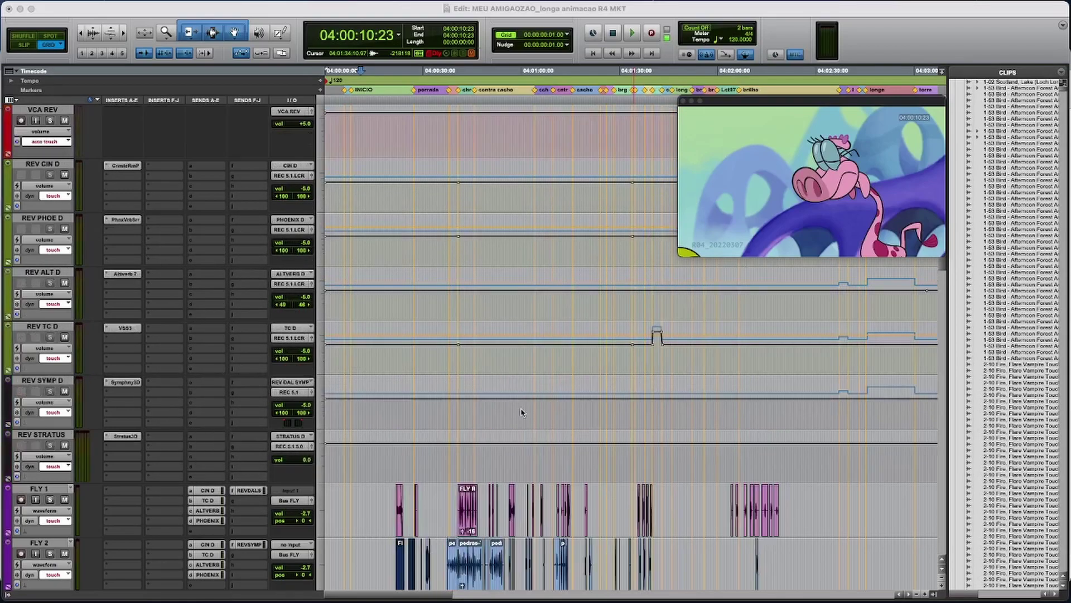
scroll(521, 411, "up", 5)
scroll(521, 411, "up", 5)
scroll(520, 412, "up", 5)
scroll(521, 411, "up", 5)
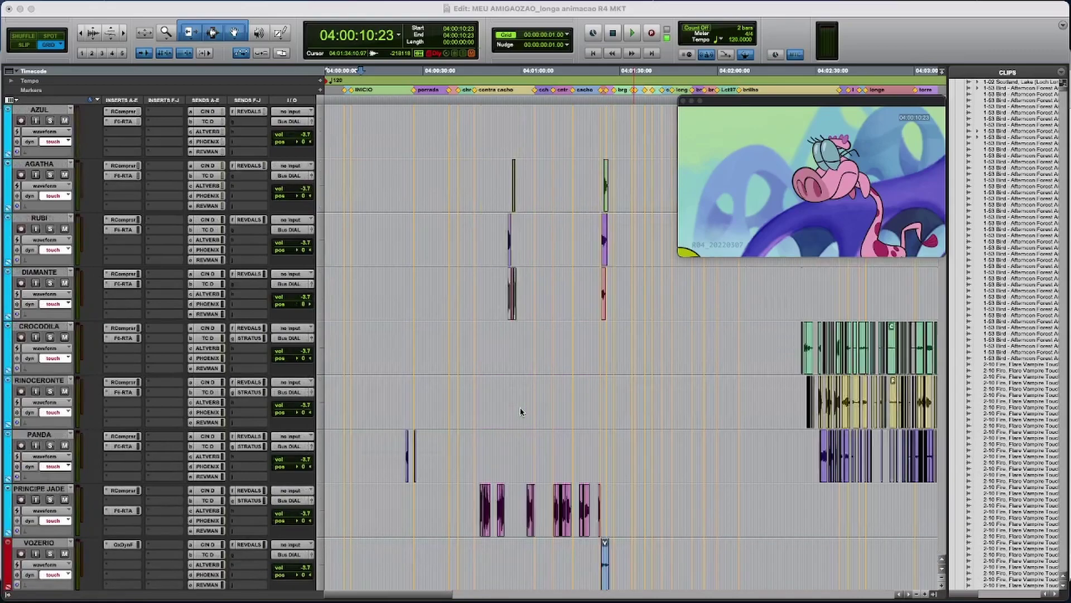
scroll(520, 411, "up", 5)
scroll(520, 412, "up", 5)
scroll(521, 411, "up", 5)
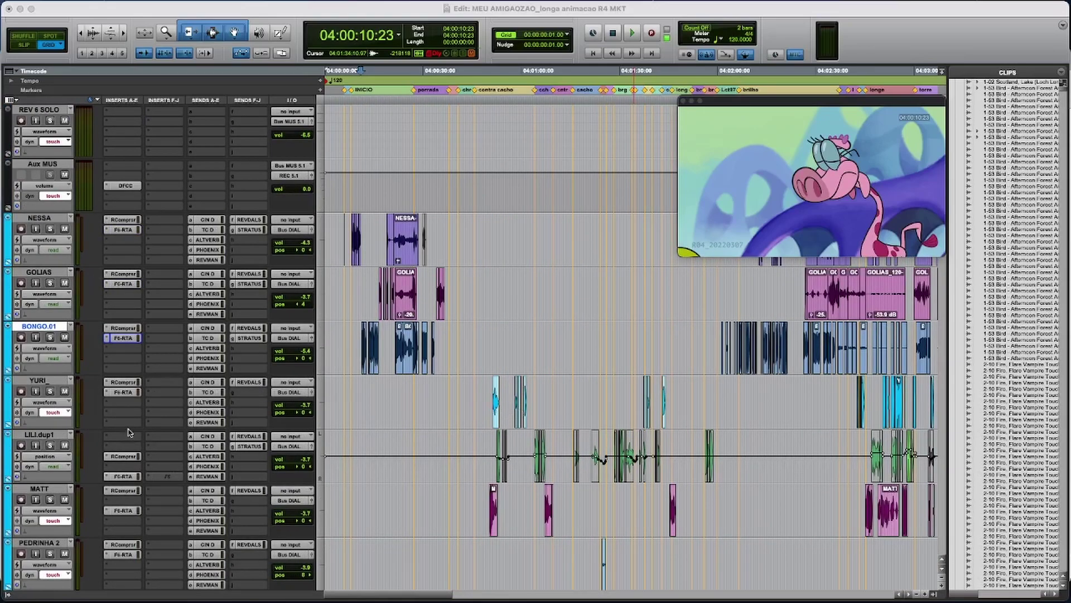
scroll(164, 450, "down", 2)
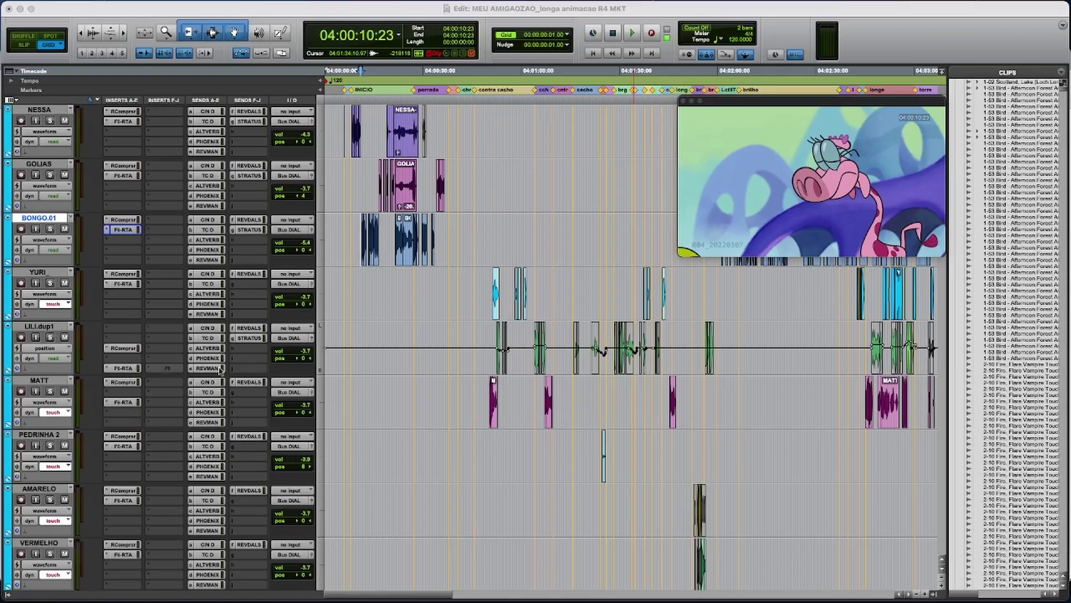
scroll(378, 330, "up", 2)
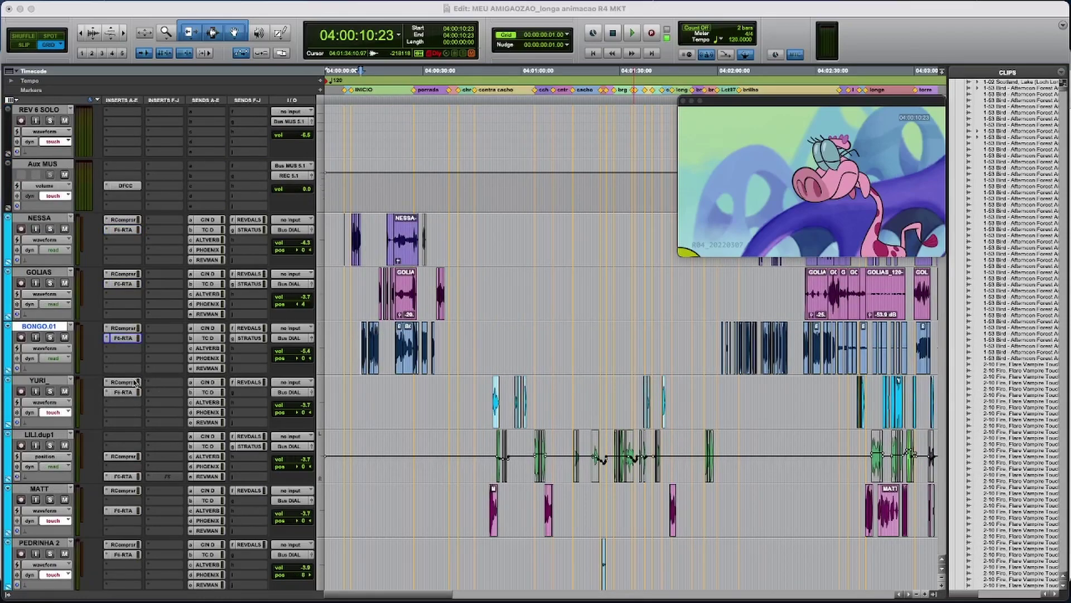
left_click(123, 338)
mouse_move(408, 86)
left_mouse_down()
mouse_move(220, 409)
mouse_move(220, 348)
left_mouse_up()
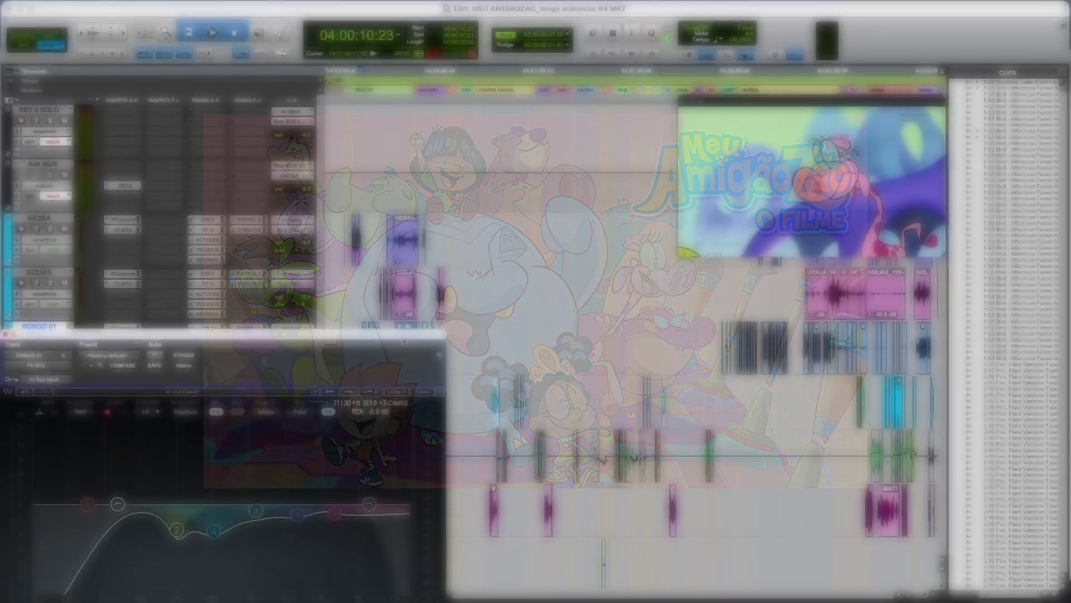
Step: Bring the whole F6 window into view and play the BONGO.01 dialogue through it
mouse_move(403, 342)
left_mouse_down()
mouse_move(616, 170)
mouse_move(494, 124)
left_mouse_up()
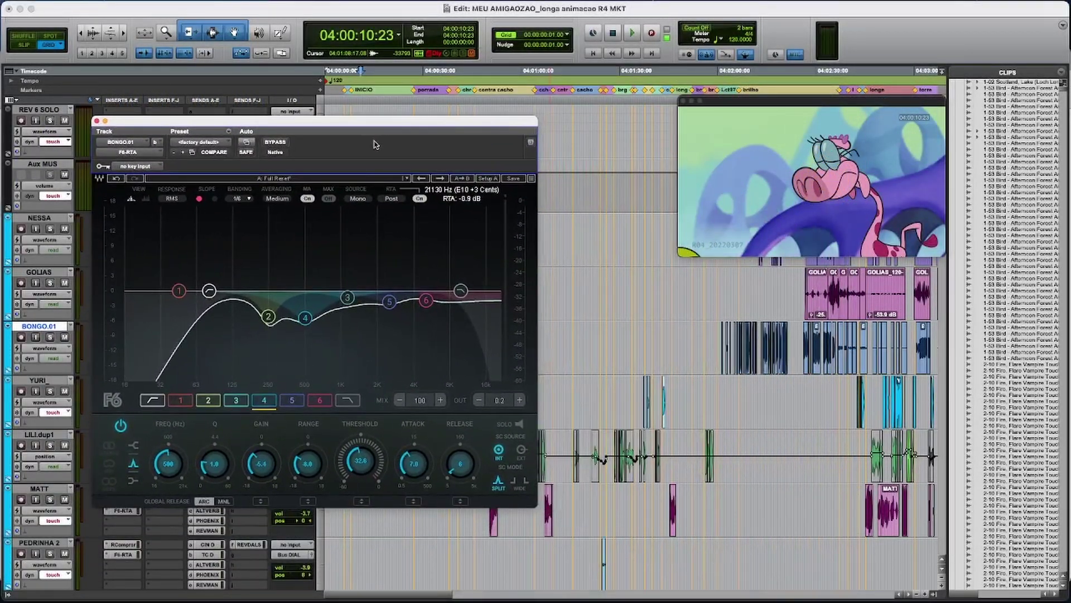
key("space")
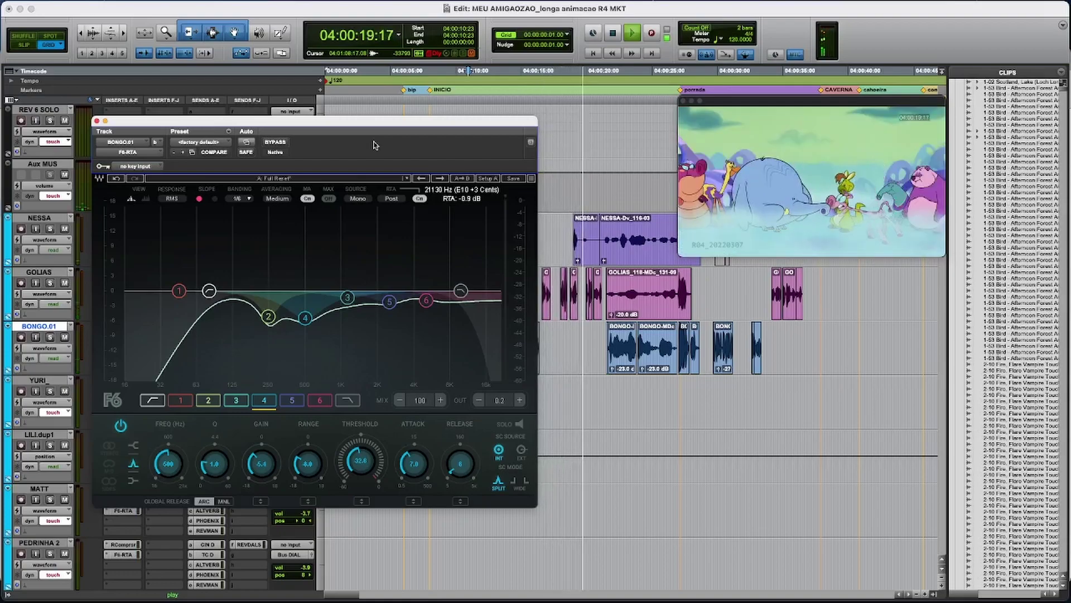
key("space")
left_click_drag(362, 132, 525, 227)
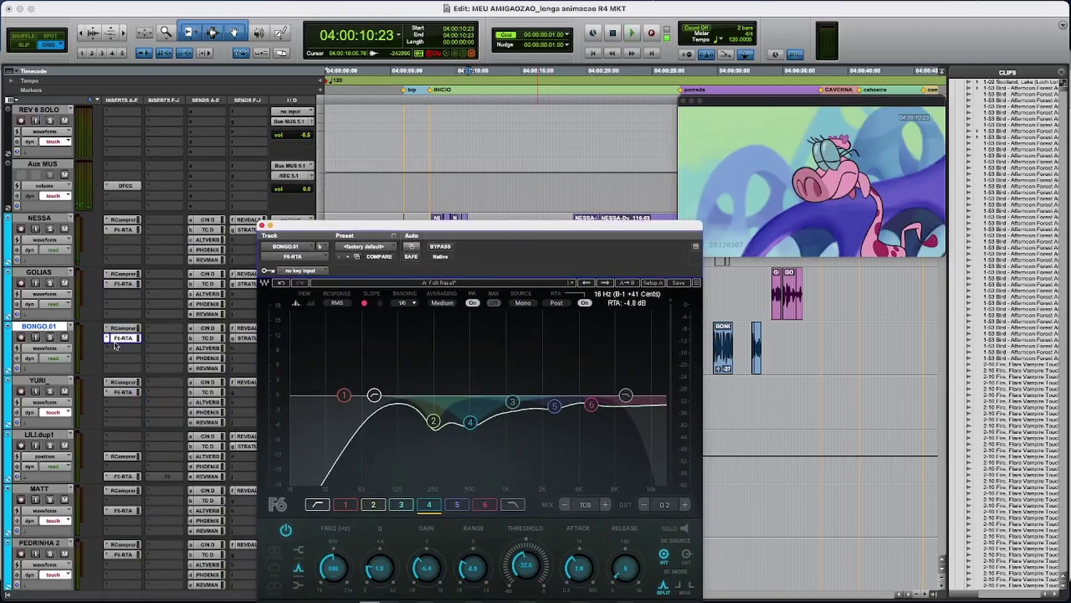
Step: Bypass the F6 EQ on BONGO.01 and play the dialogue to compare the difference
left_click(119, 338, "super")
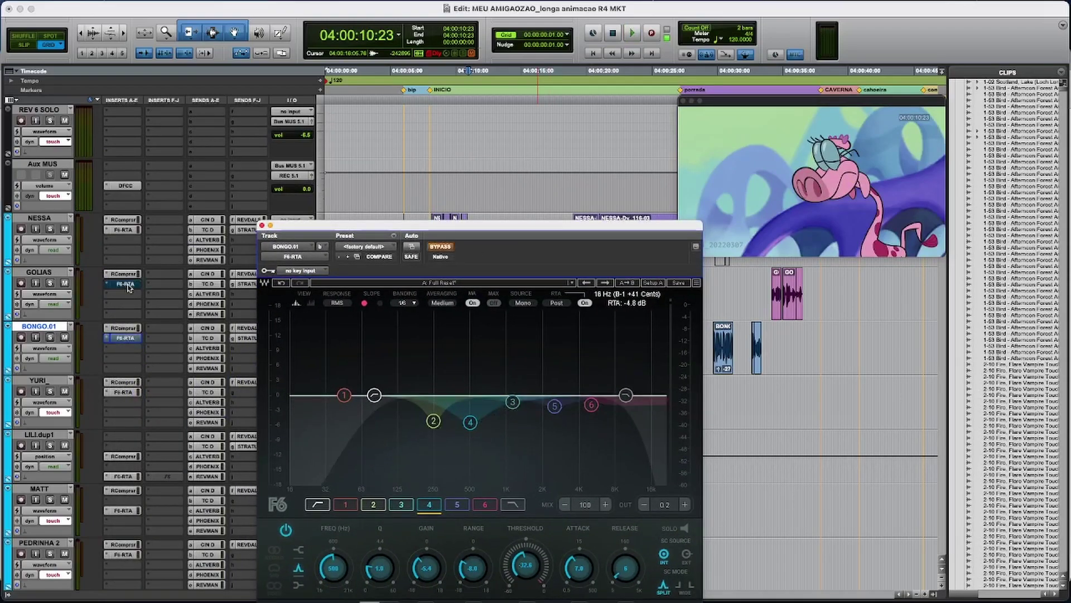
key("space")
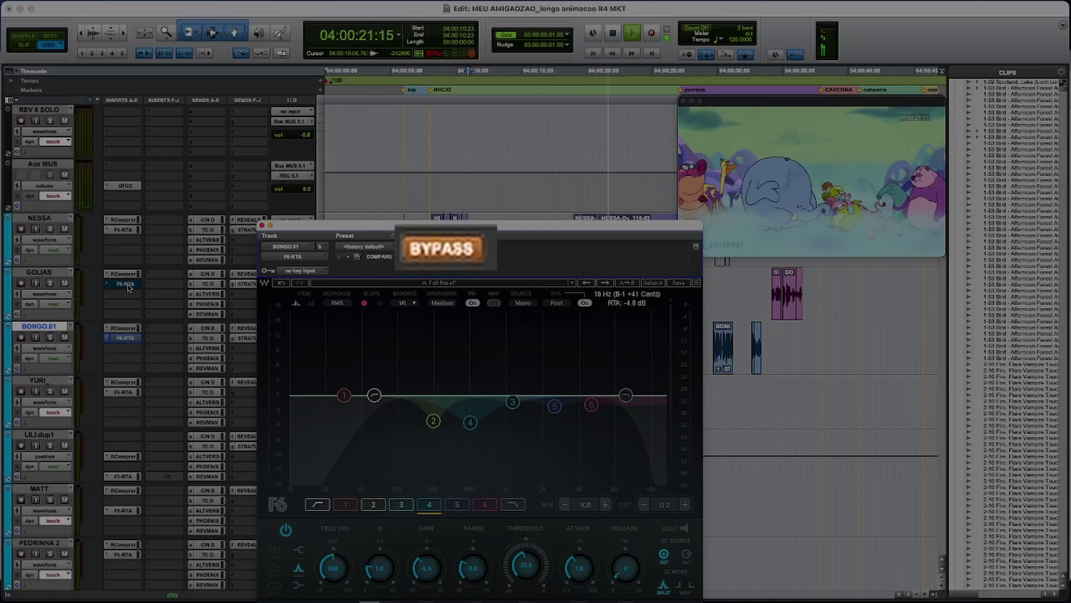
key("space")
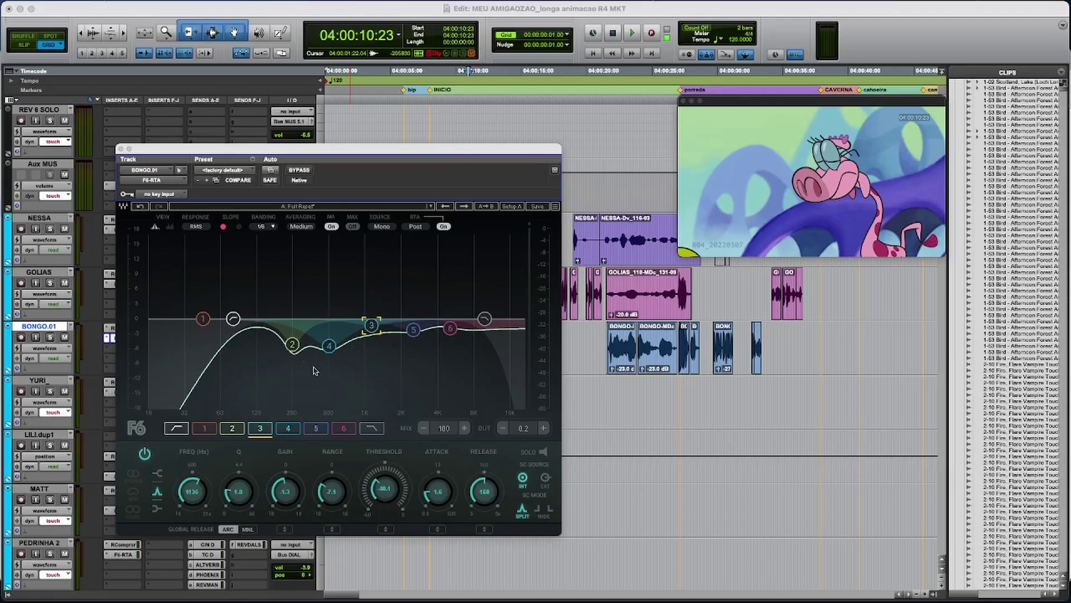
Step: Select band 2's node to show its 250 Hz, -6 dB gain, -12 dB range settings
left_click(292, 343)
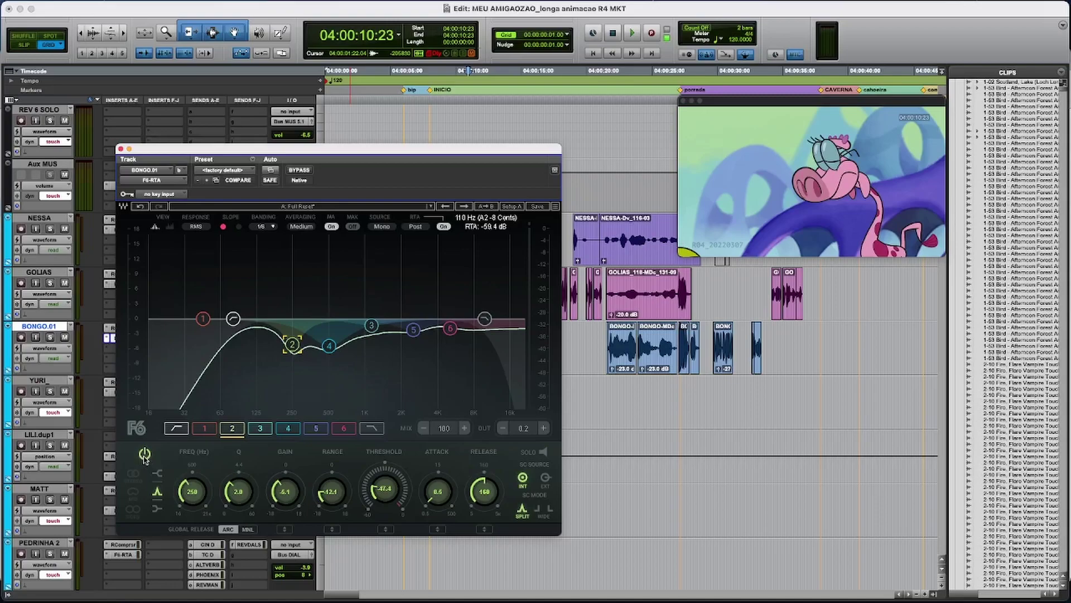
key("space")
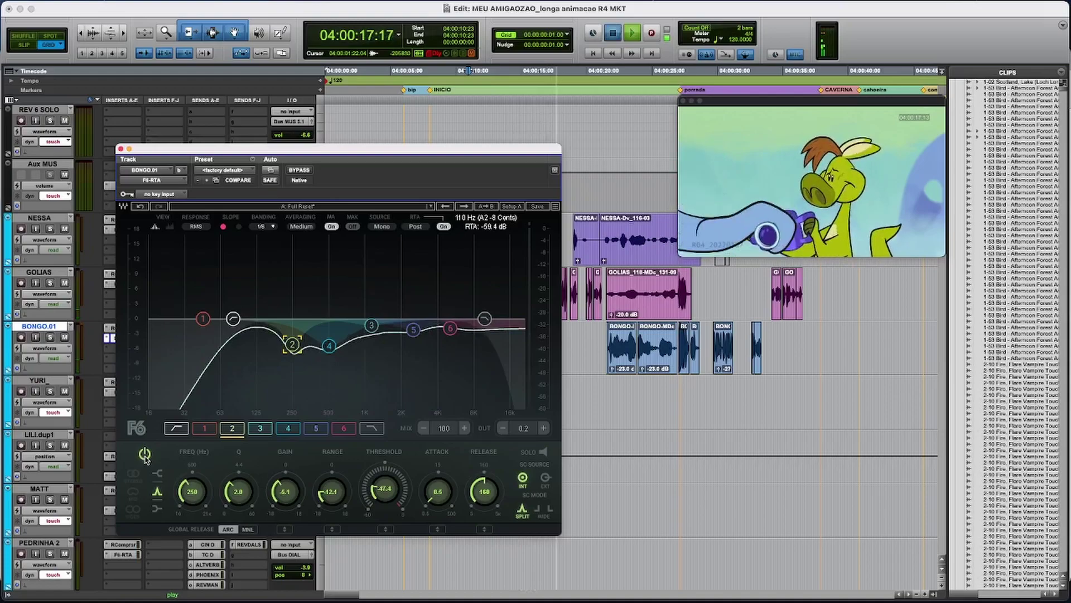
key("space")
left_click(145, 454)
key("space")
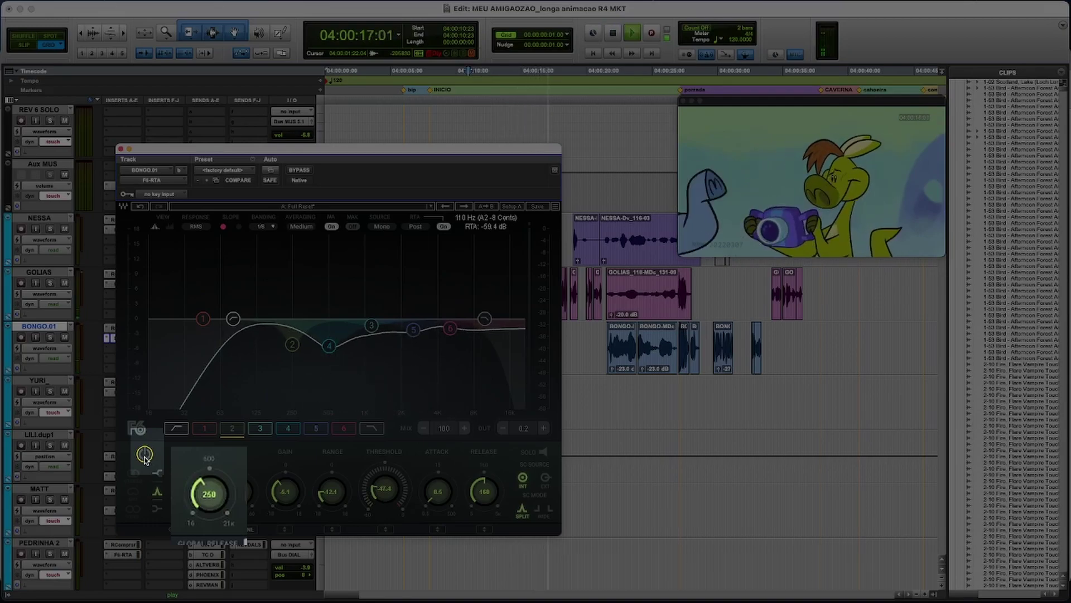
key("space")
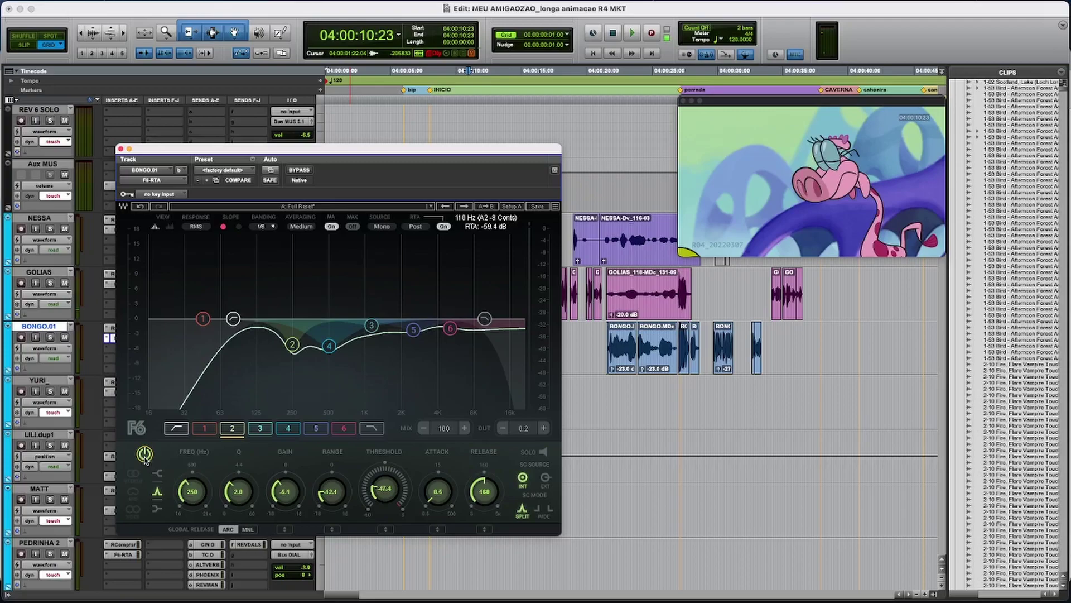
key("space")
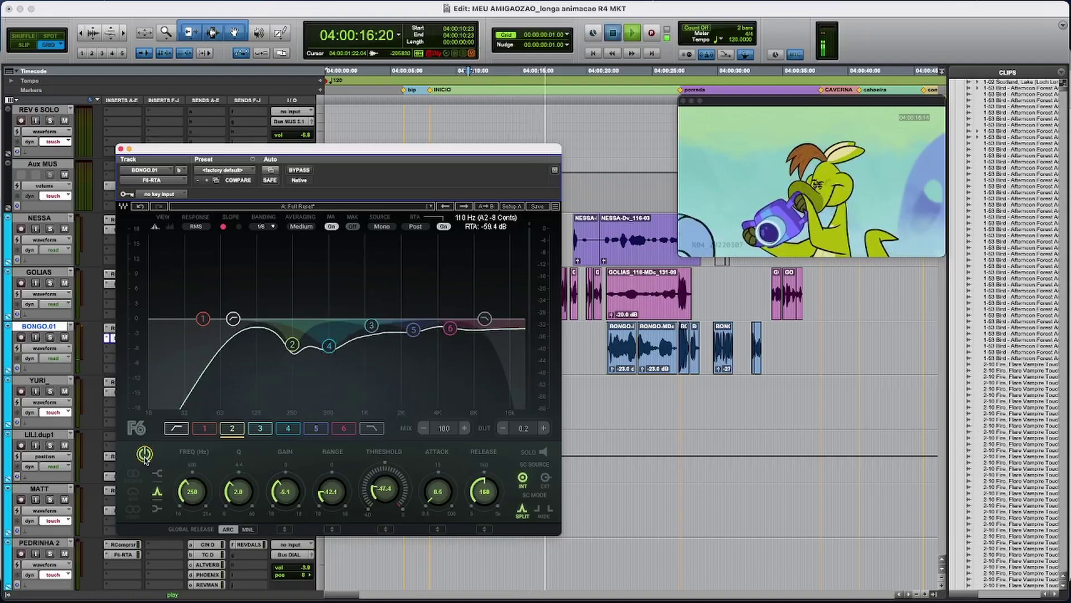
key("space")
key("space")
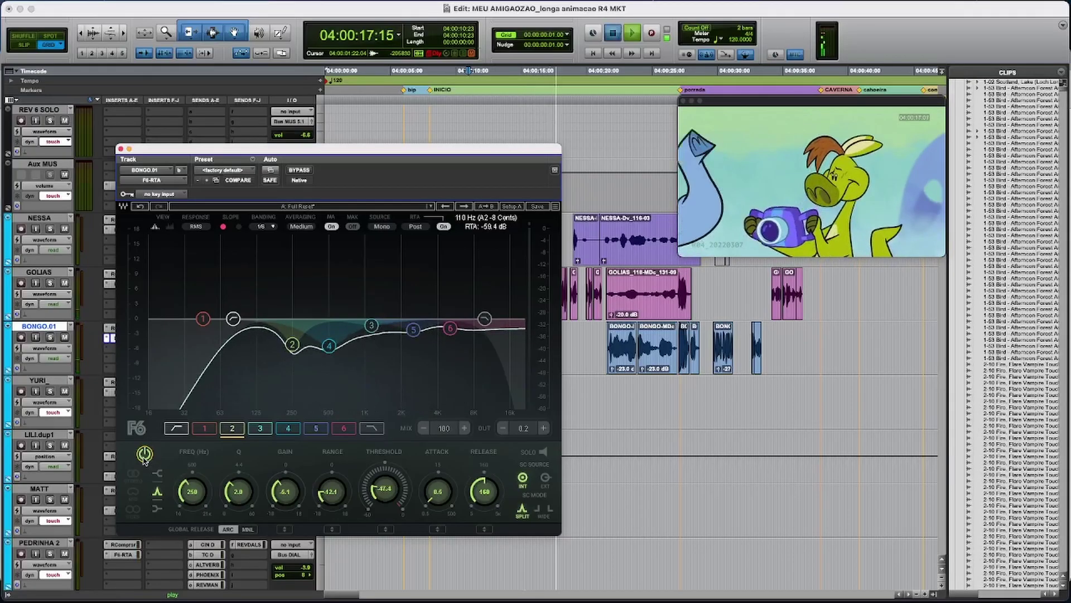
key("space")
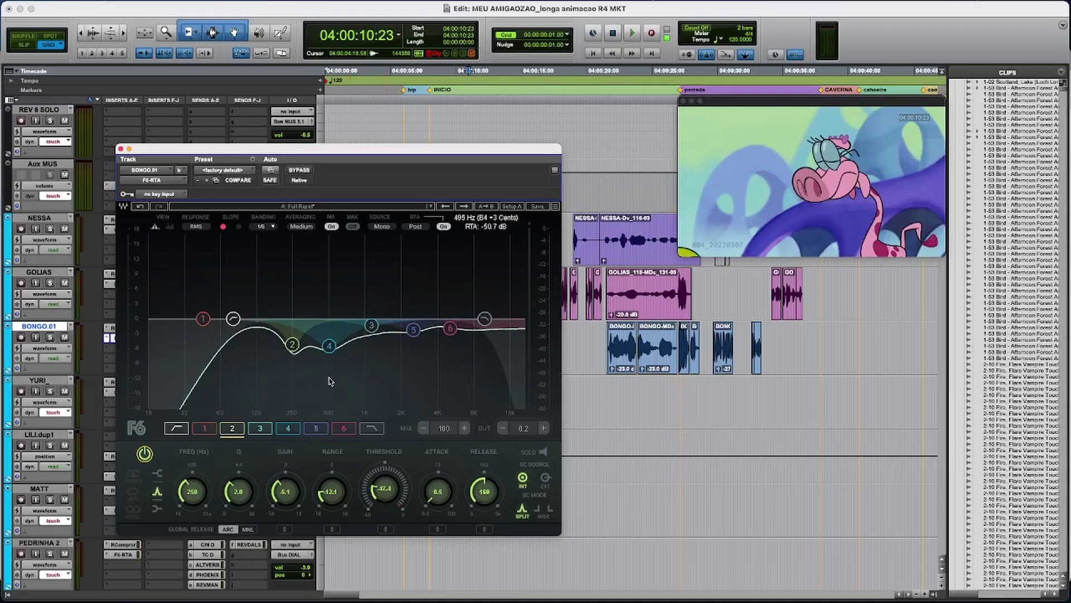
Step: Review band 4's settings, then band 2's, then return to band 4's 500 Hz cut
left_click(329, 348)
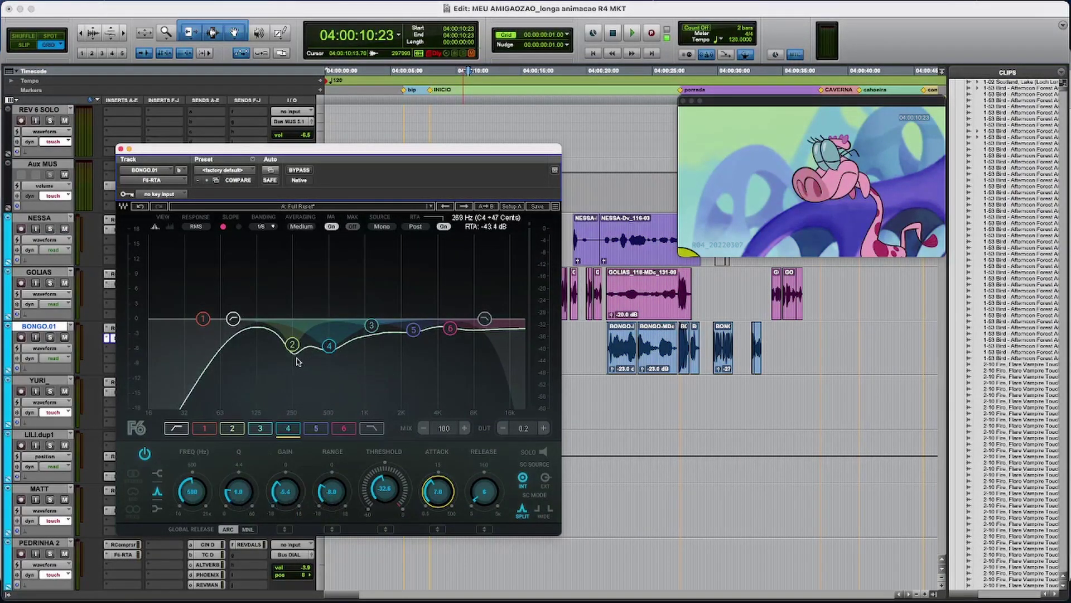
left_click(293, 346)
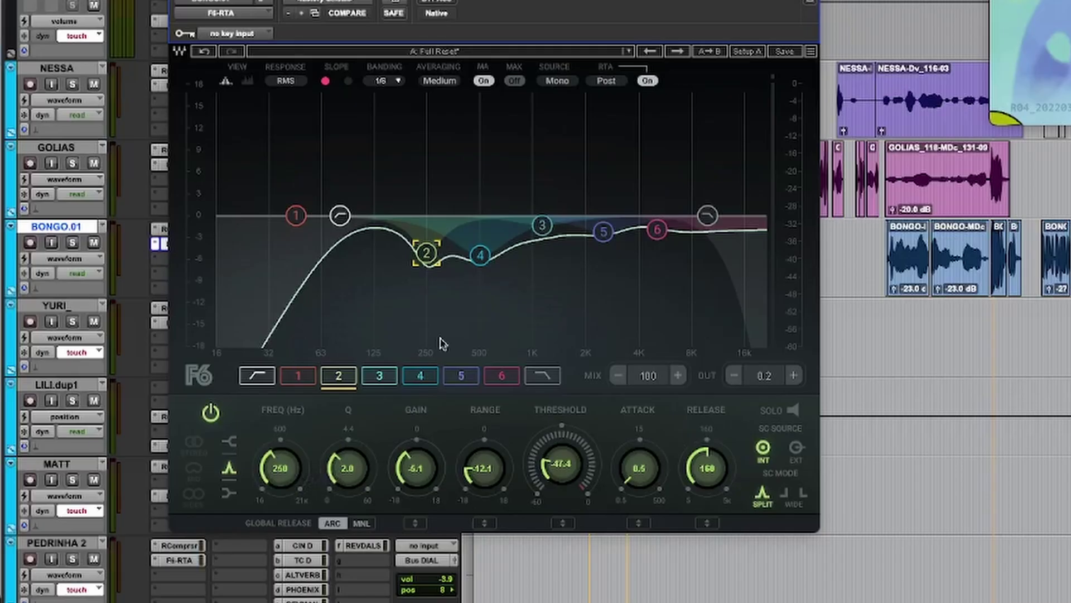
left_click(480, 255)
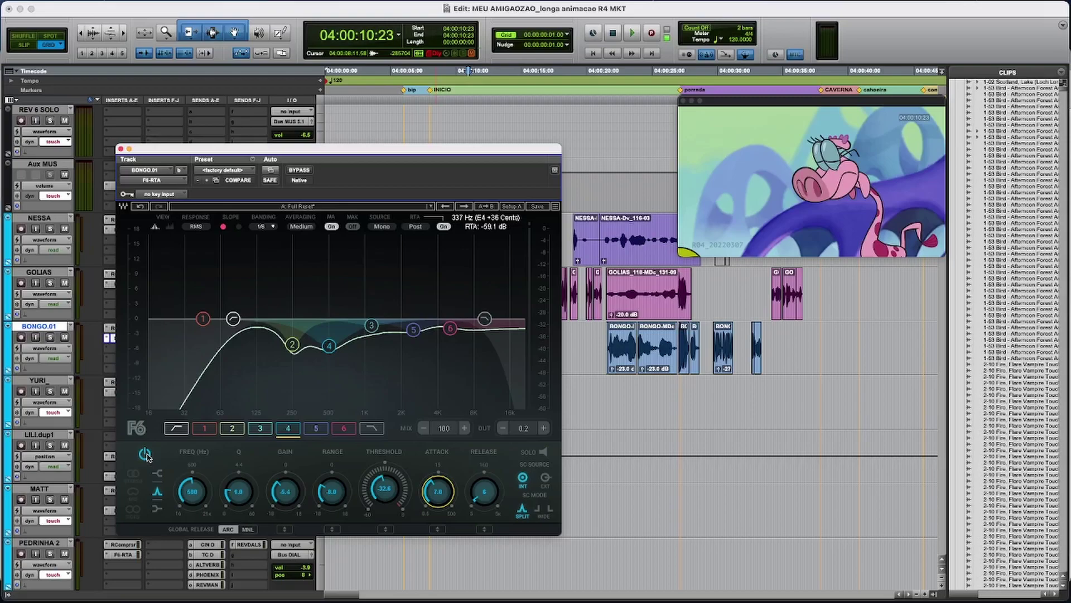
key("space")
left_click(144, 454)
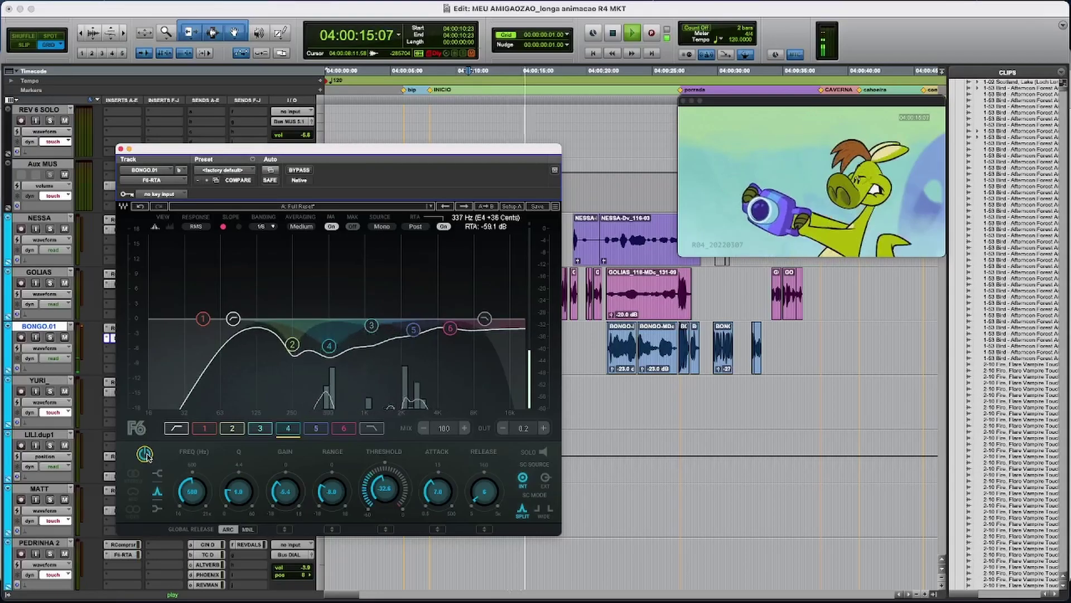
left_click(144, 454)
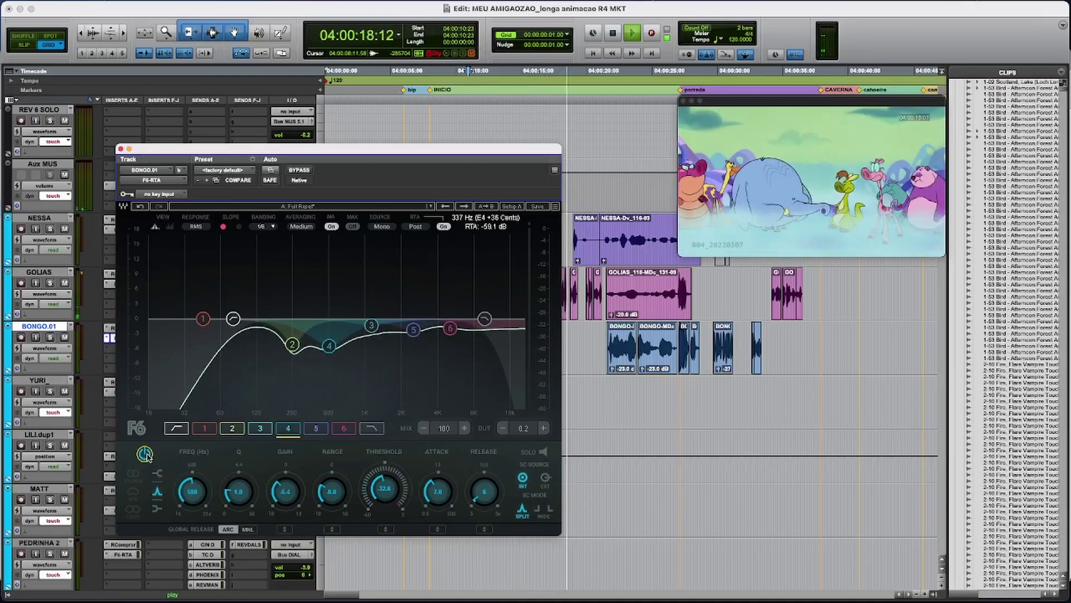
key("space")
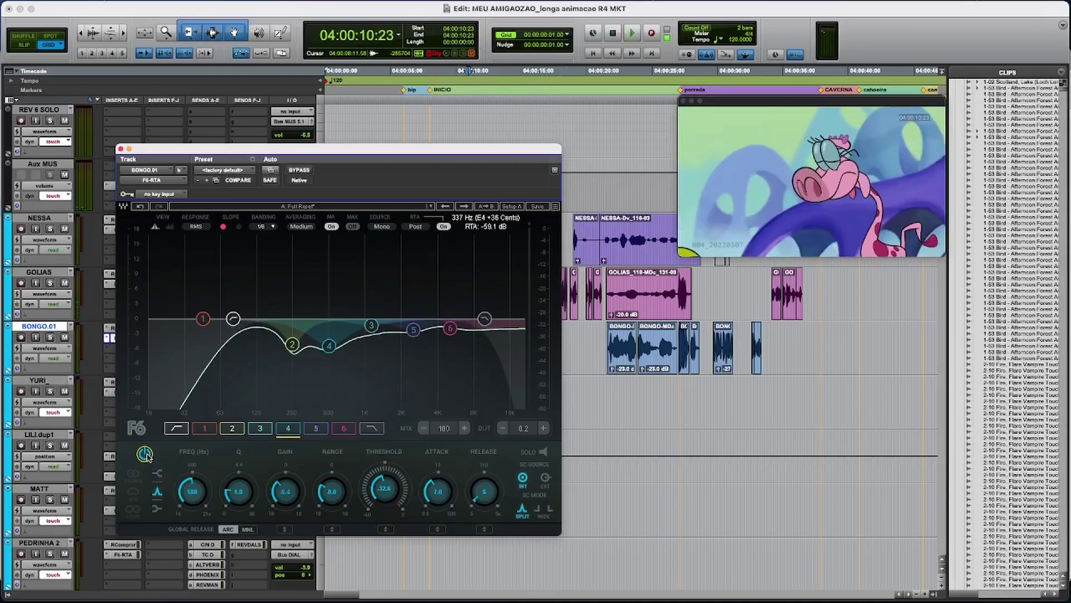
key("space")
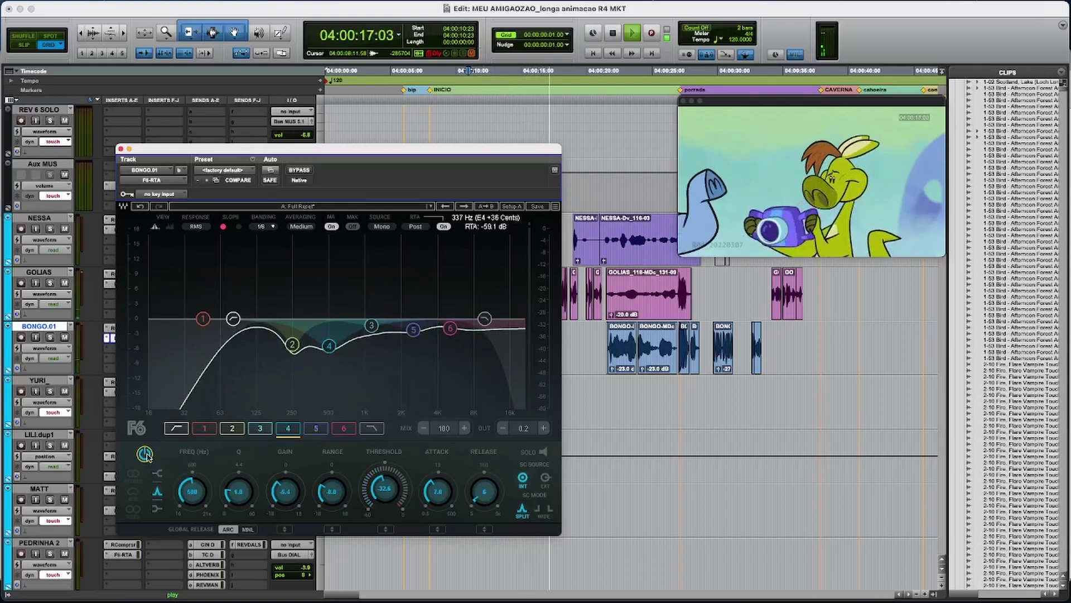
key("space")
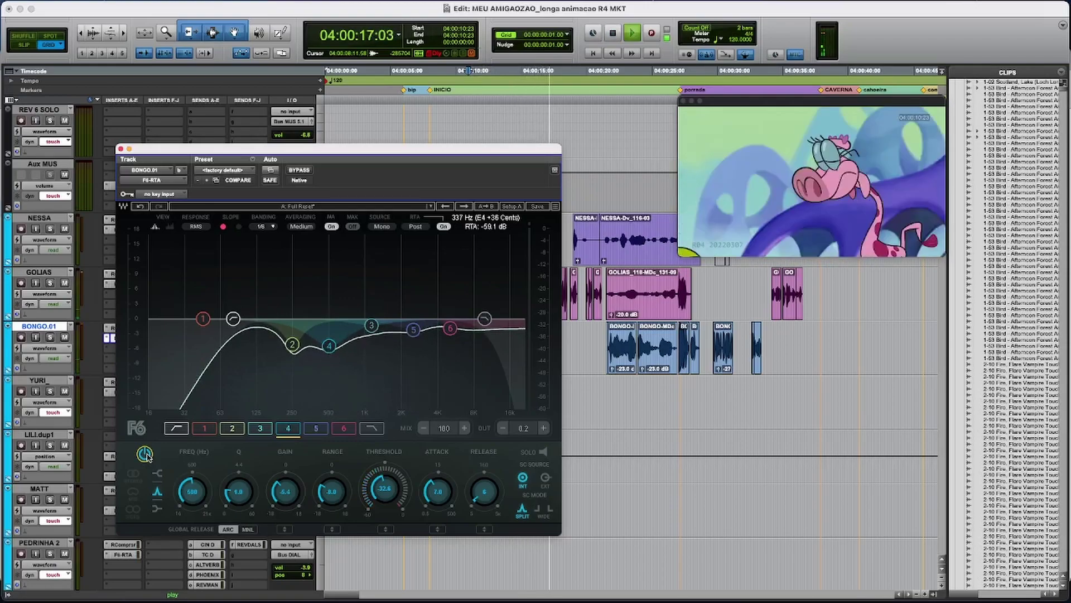
key("space")
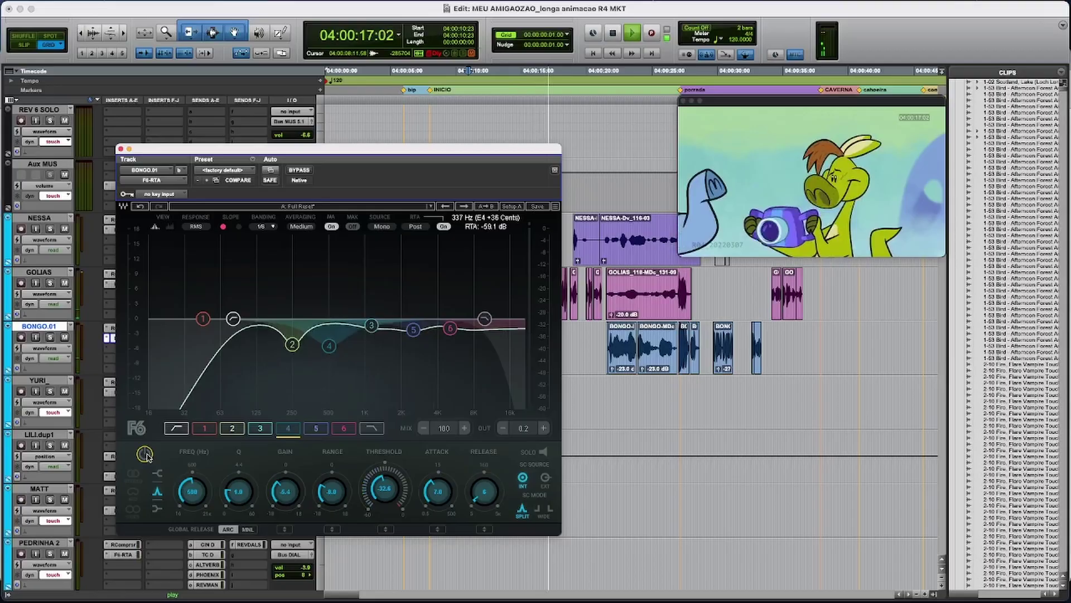
key("space")
key("space")
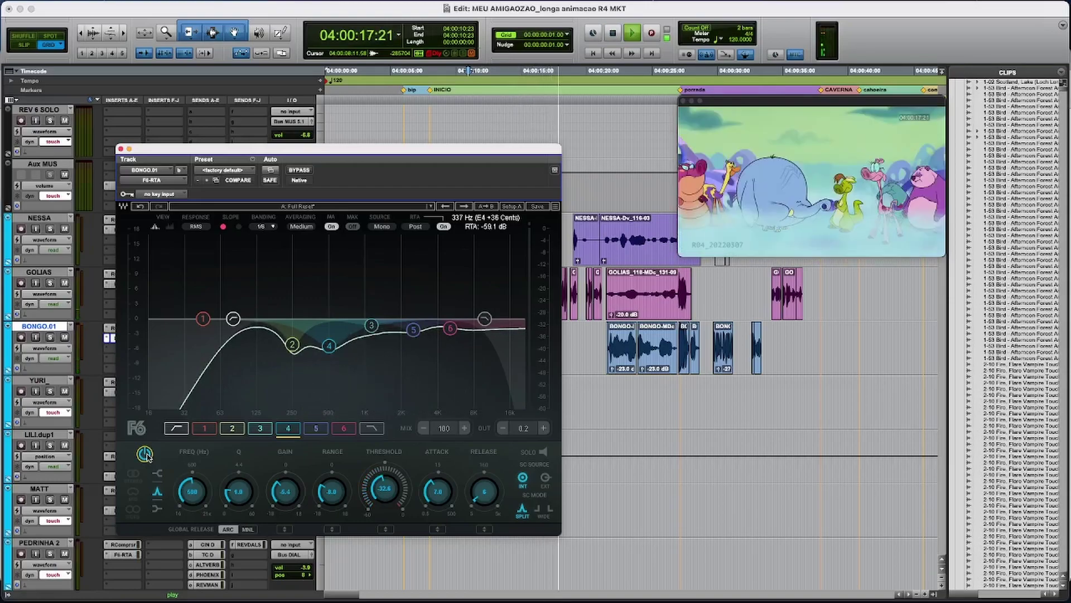
key("space")
left_click(232, 428)
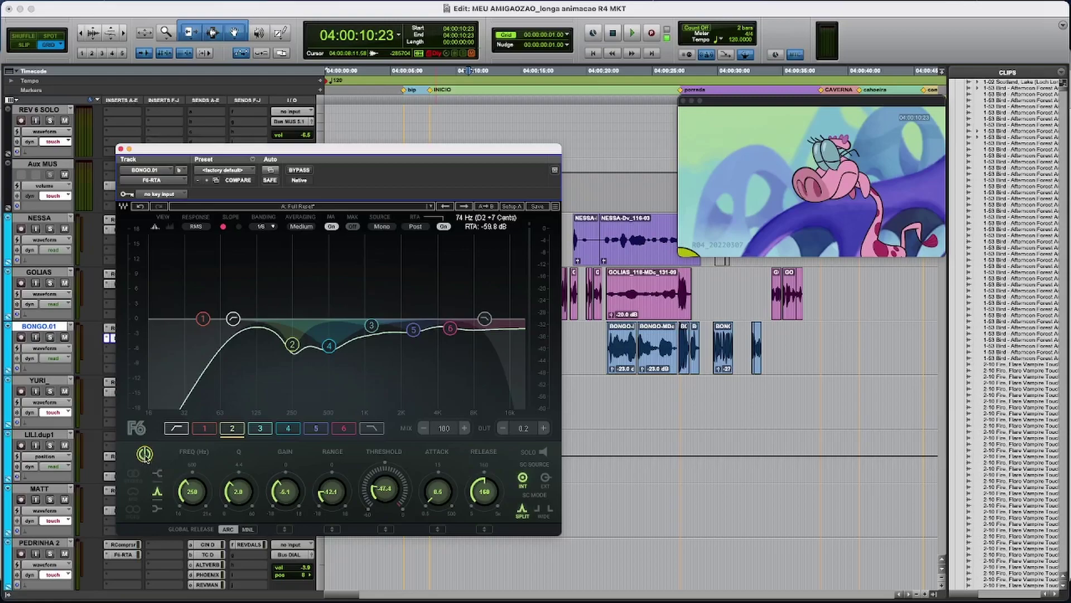
left_click(329, 345)
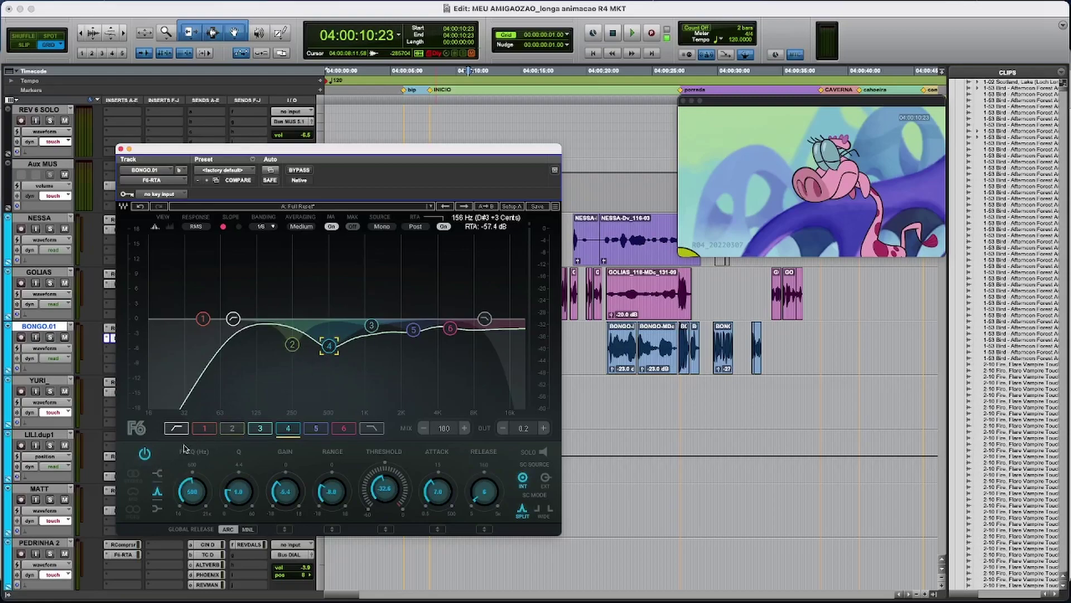
left_click(144, 454)
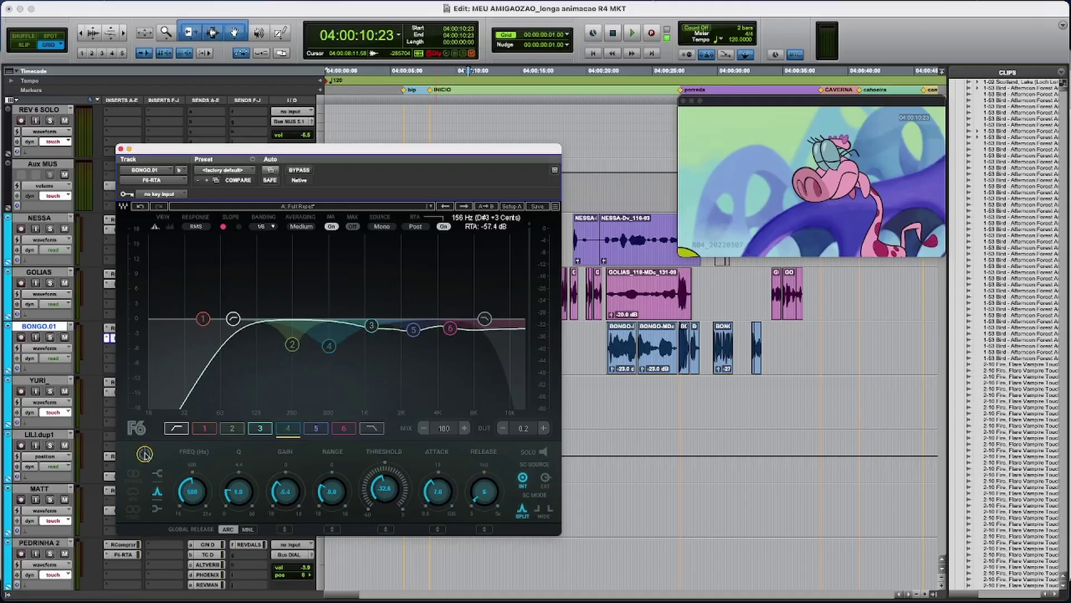
key("space")
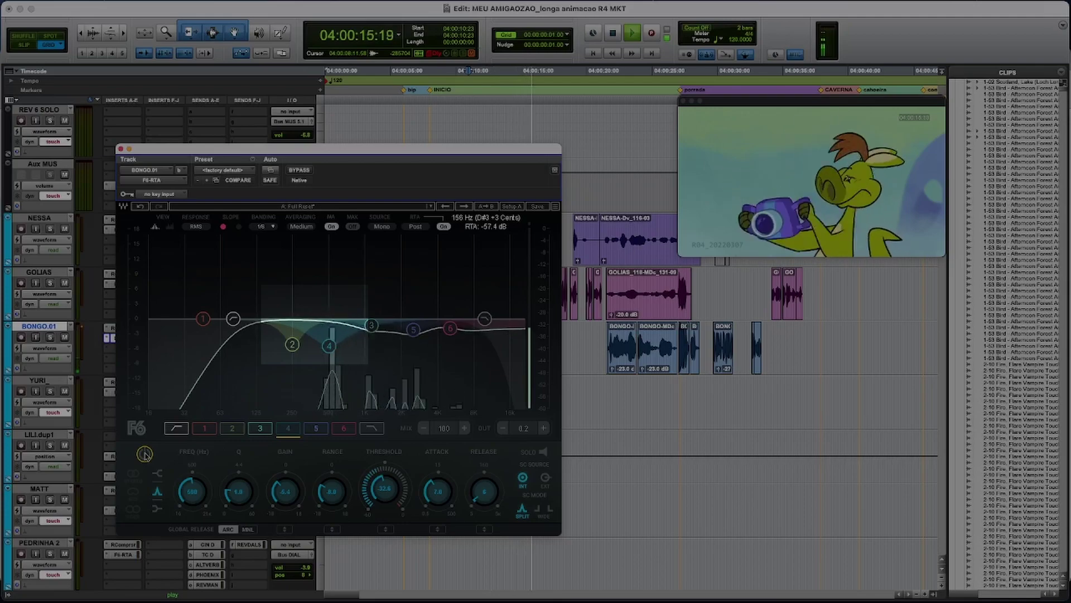
key("space")
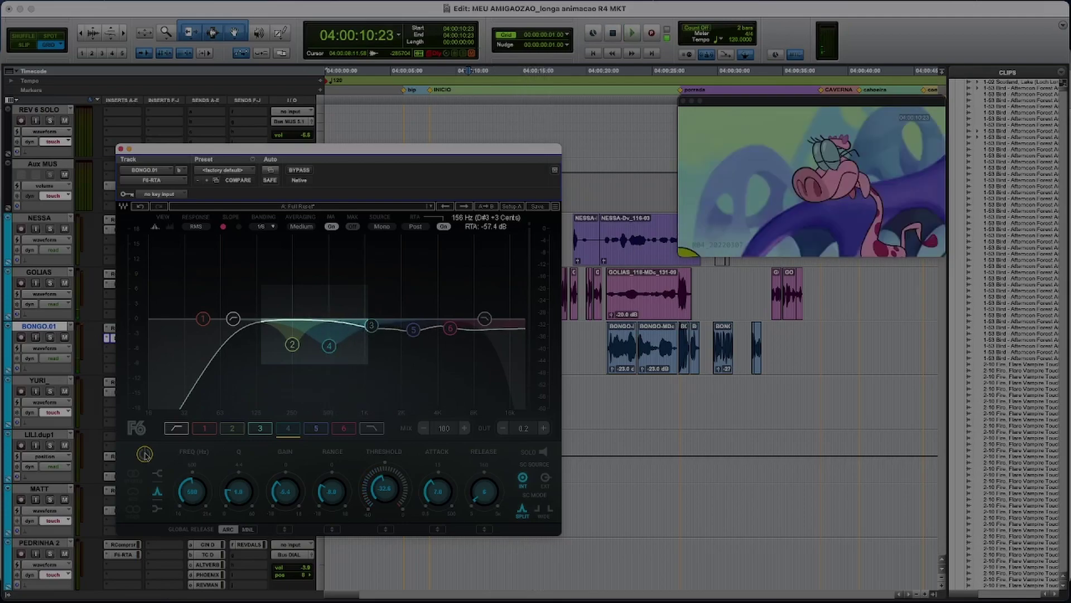
left_click(145, 454)
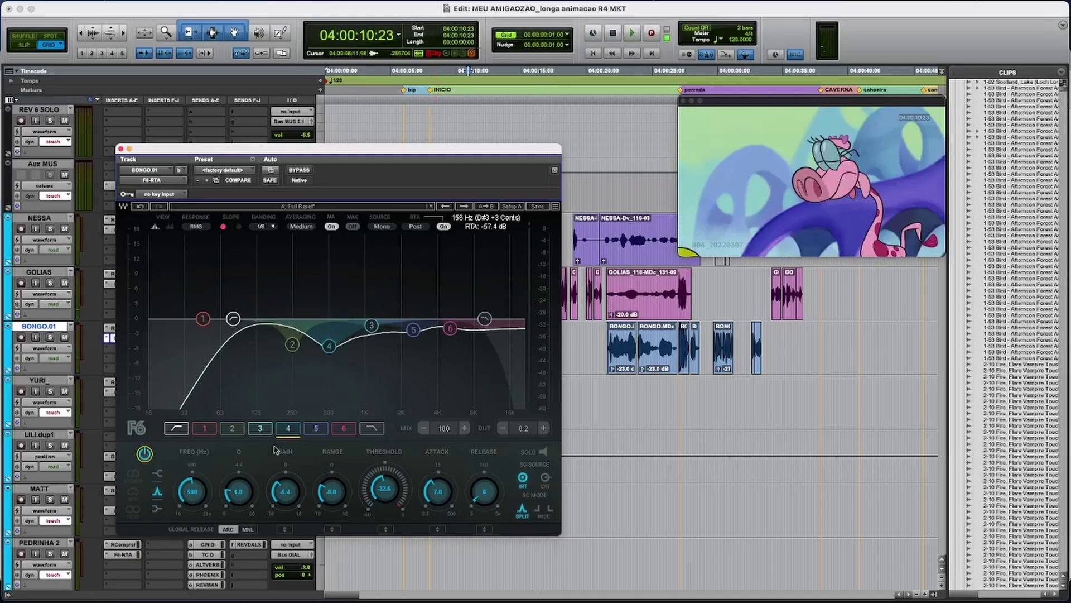
left_click(226, 429)
left_click(145, 455)
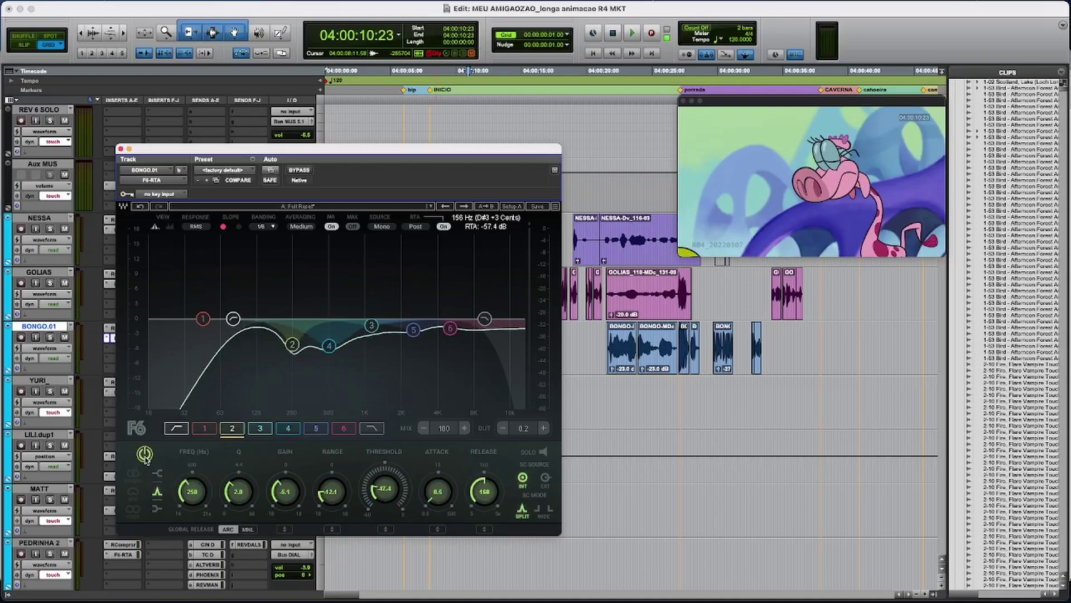
key("space")
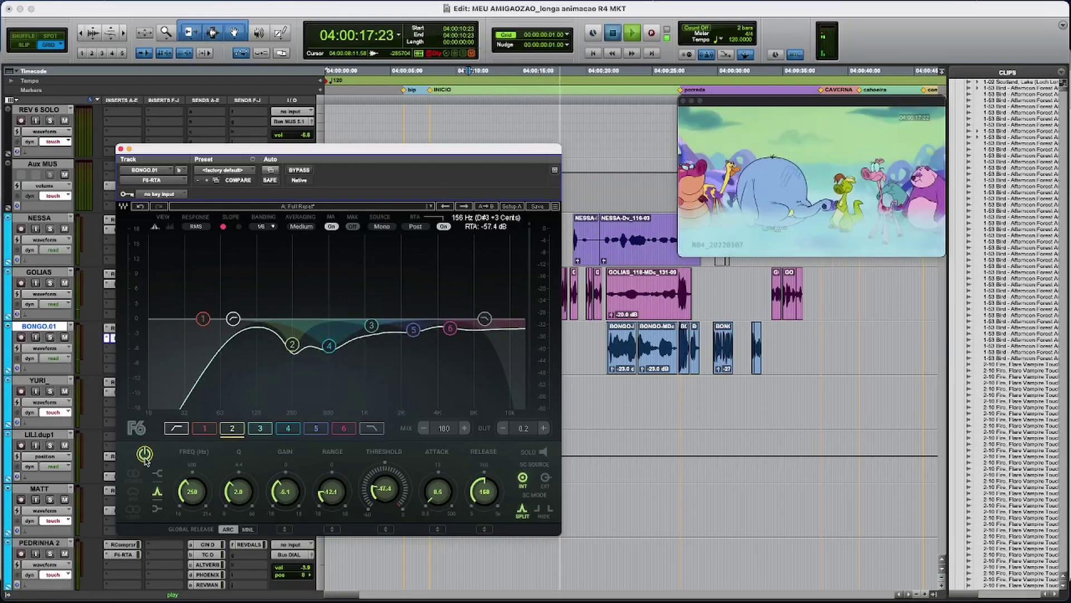
key("space")
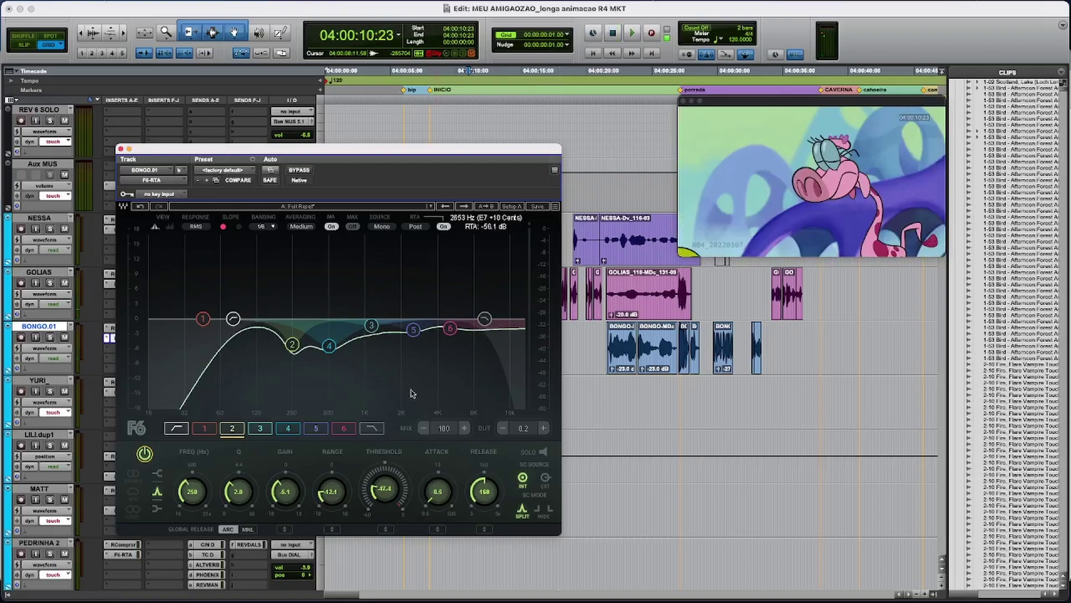
Step: Review band 3's settings, then band 5's, then return to band 3 near 1.1 kHz
left_click(371, 326)
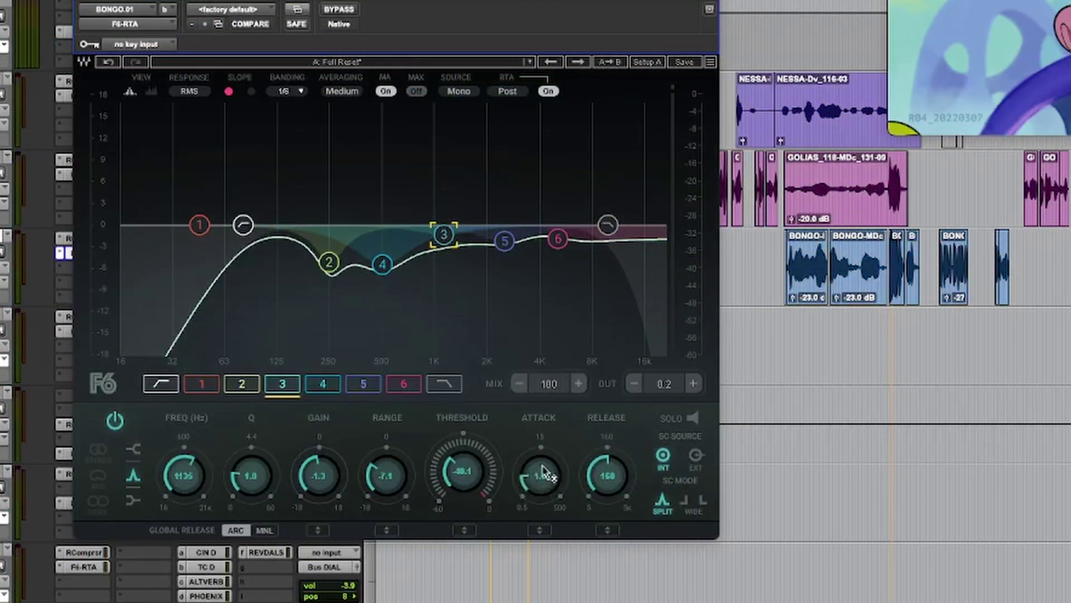
left_click(504, 241)
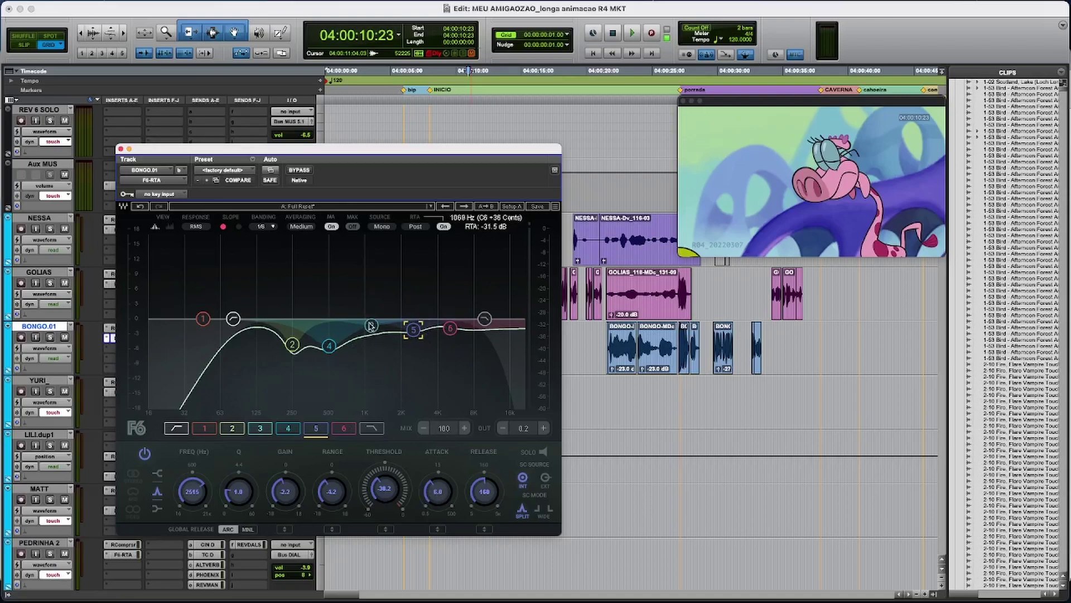
left_click(371, 326)
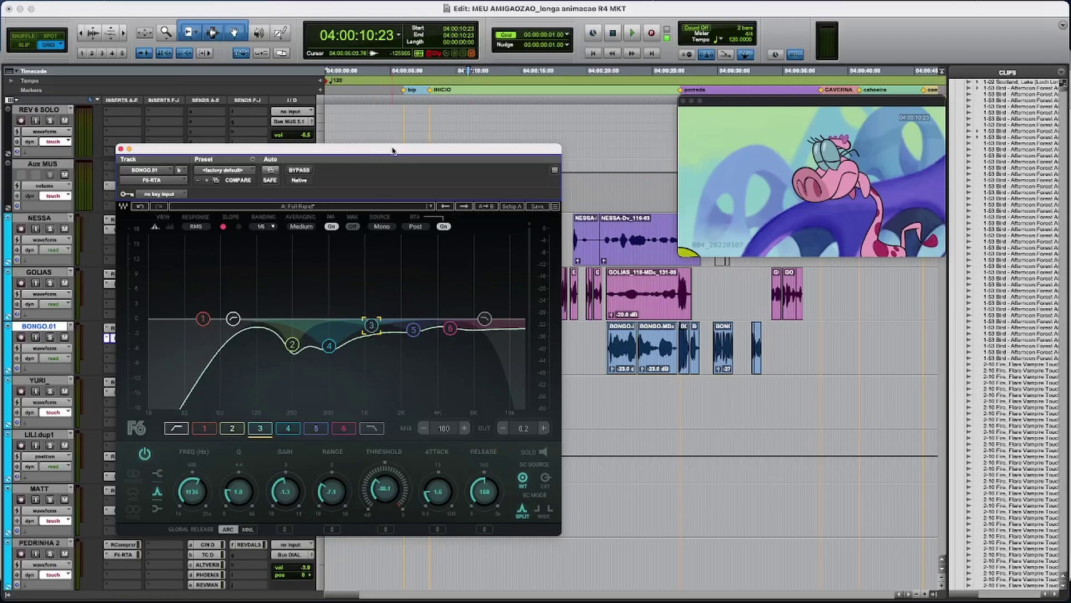
Step: Move the F6 window up-left and repeatedly play and stop the dialogue to audition the EQ
left_click_drag(392, 150, 280, 101)
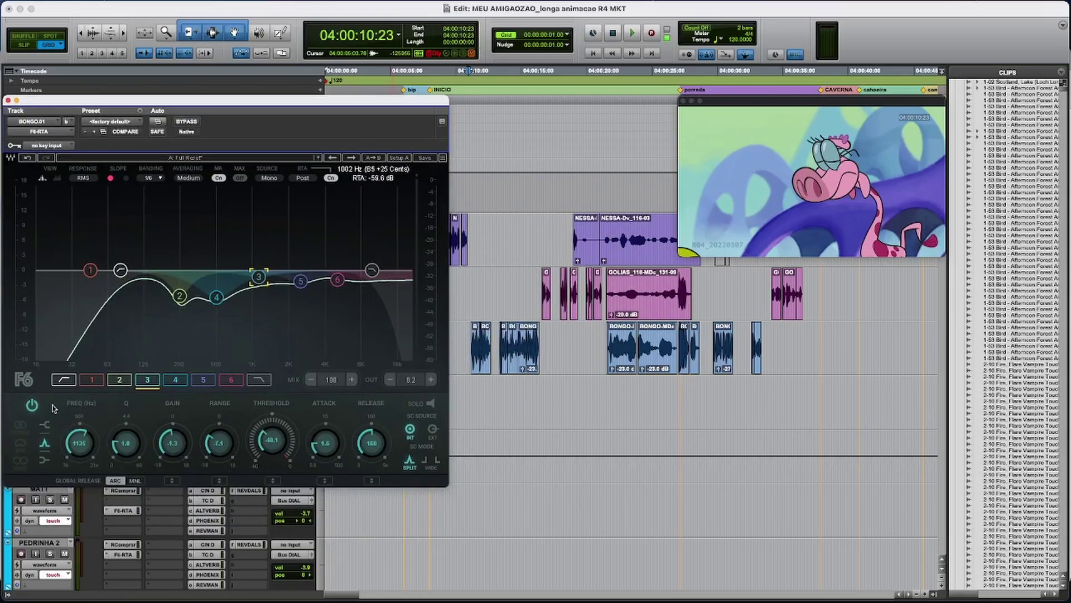
key("space")
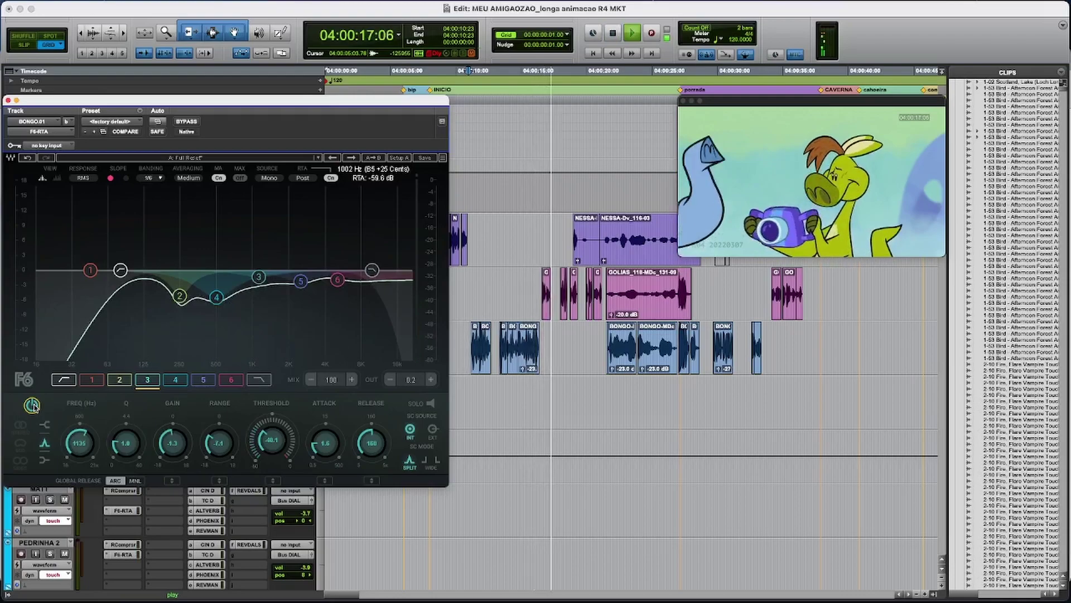
key("space")
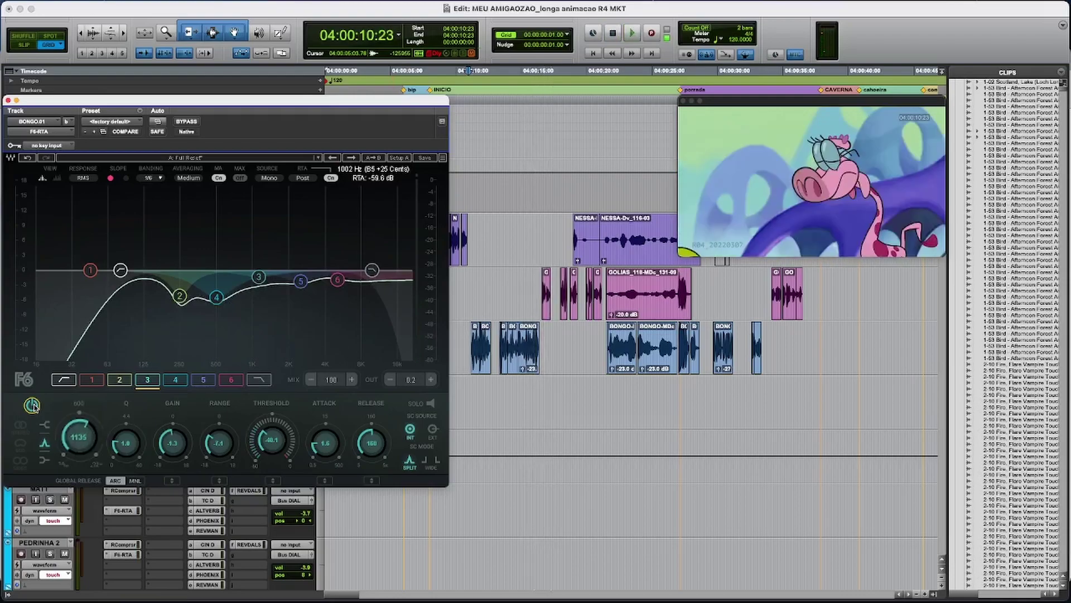
key("space")
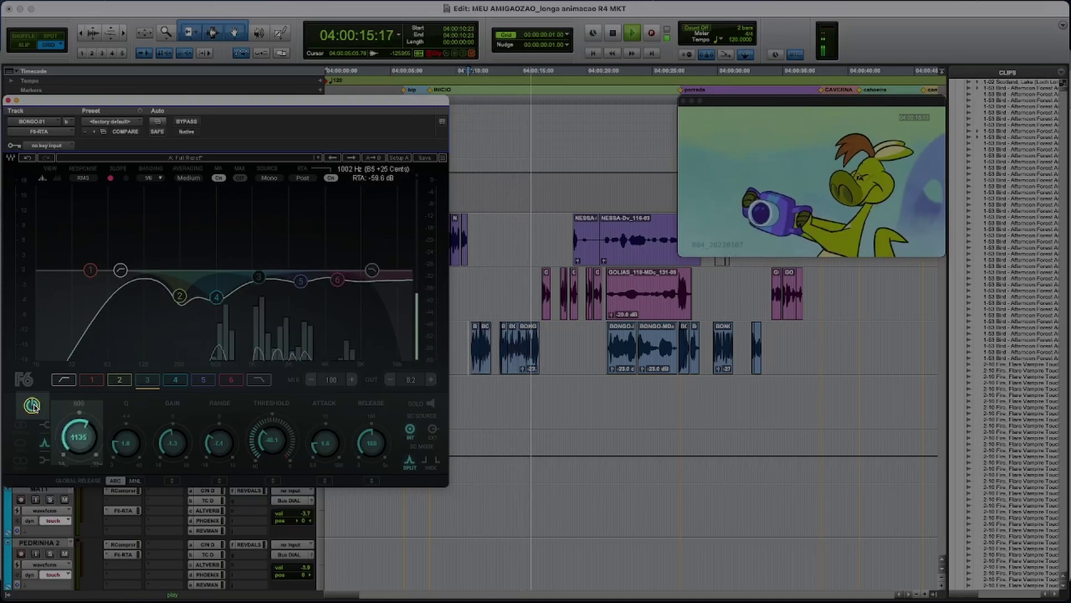
key("space")
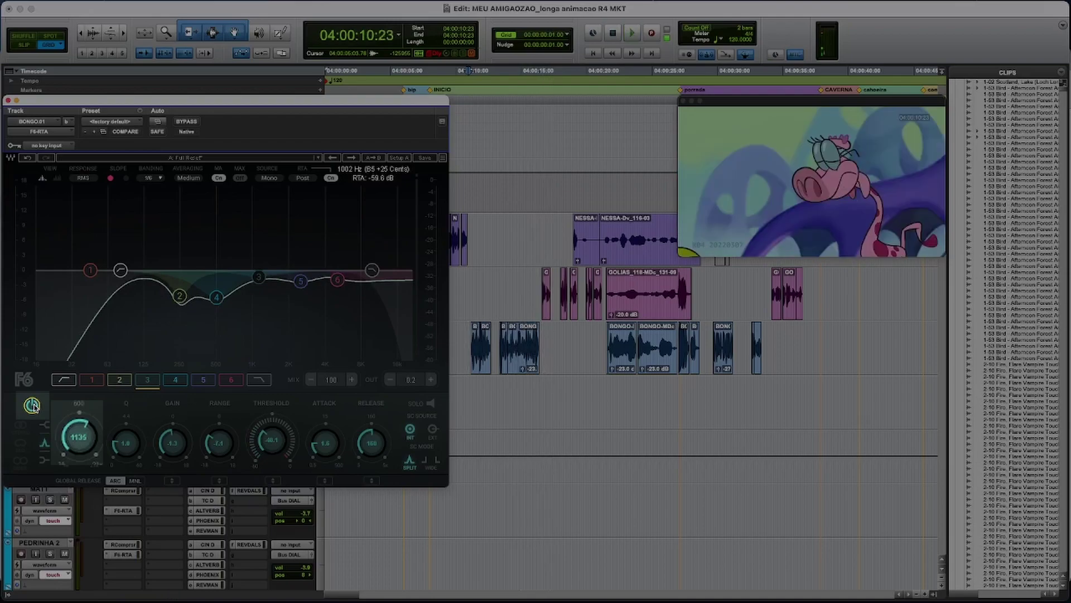
key("space")
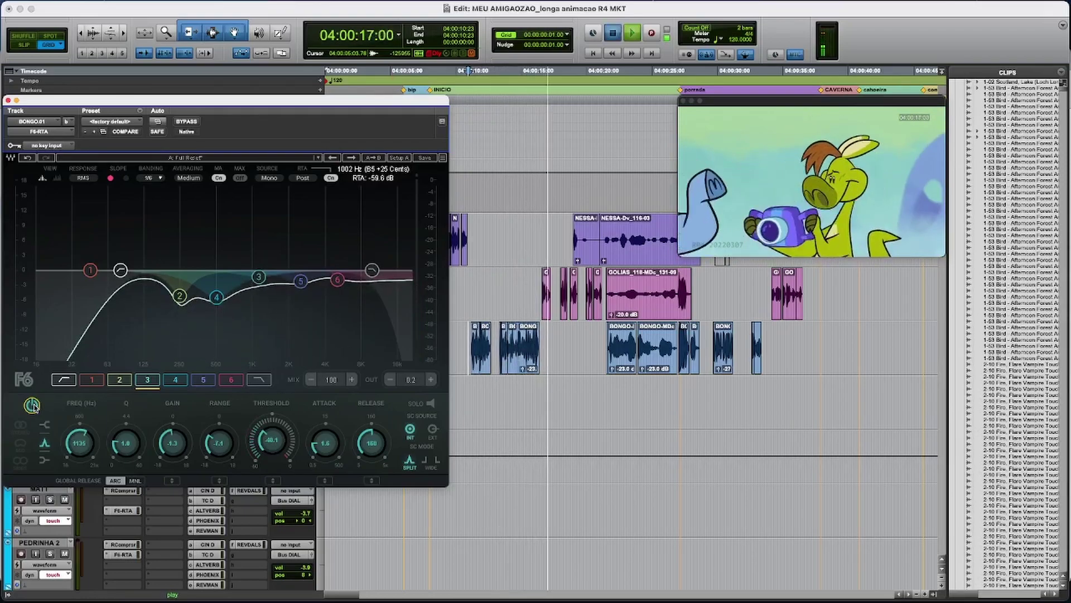
key("space")
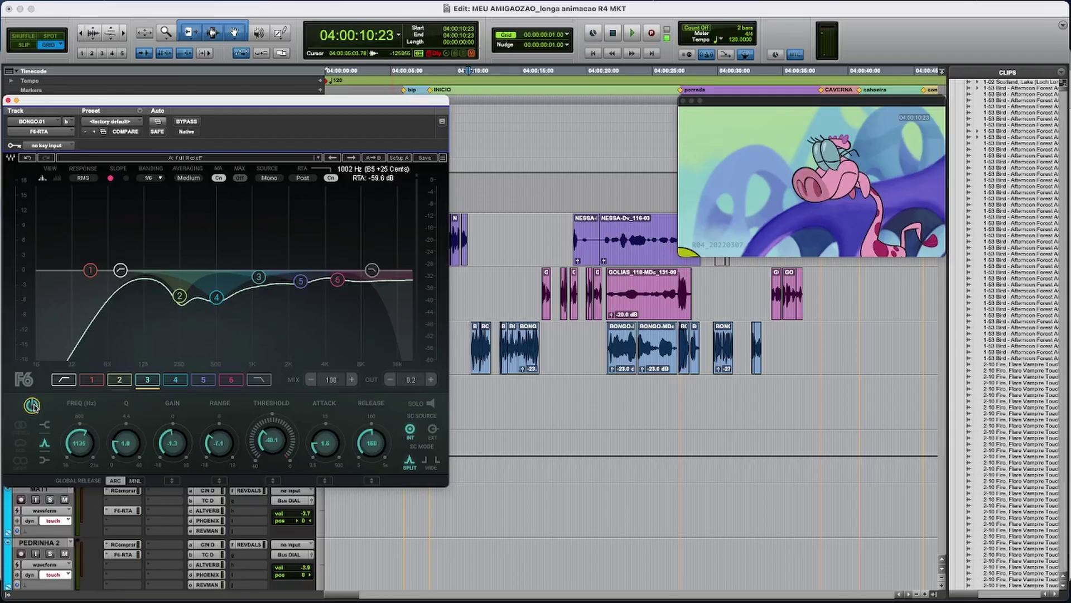
key("space")
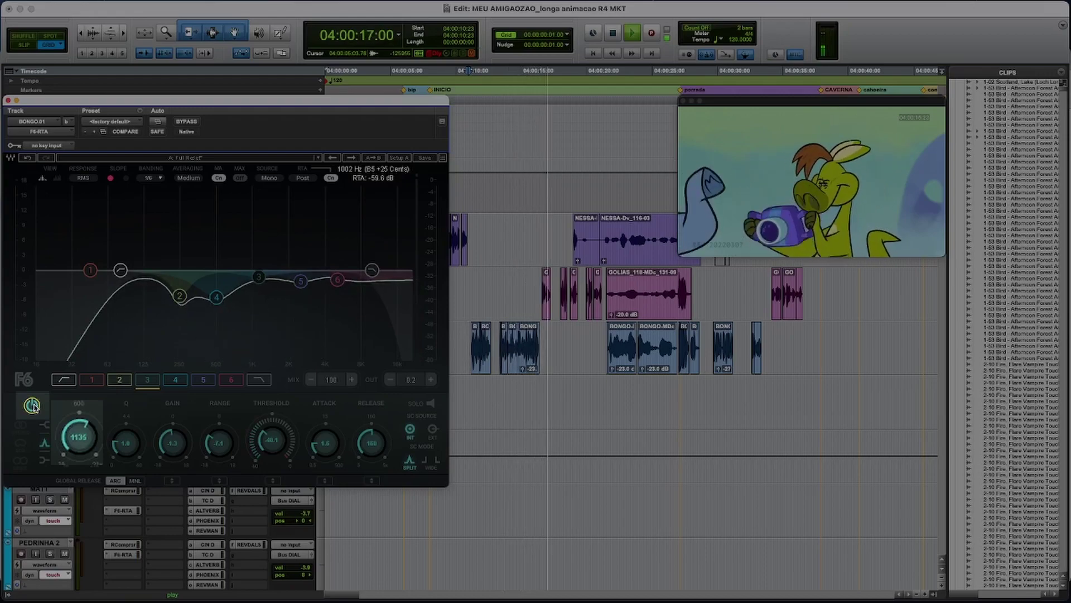
key("space")
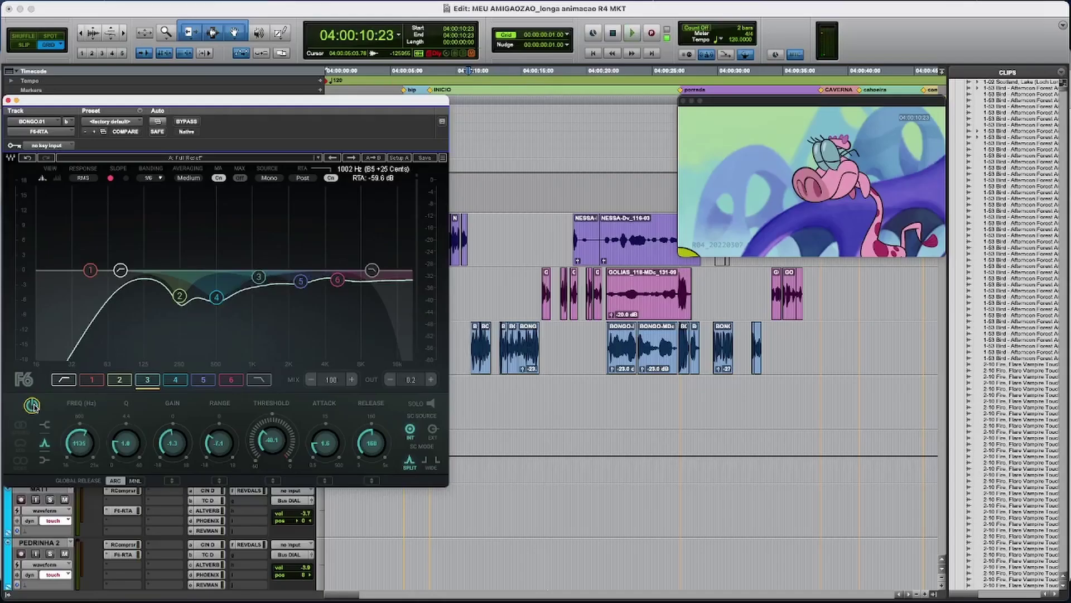
key("space")
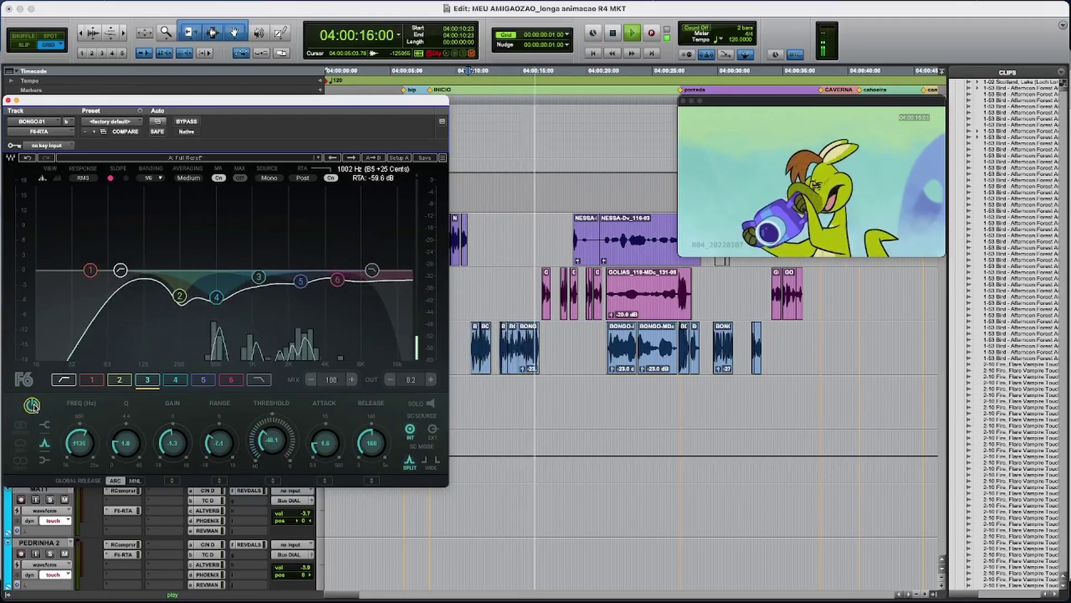
key("space")
left_click(300, 282)
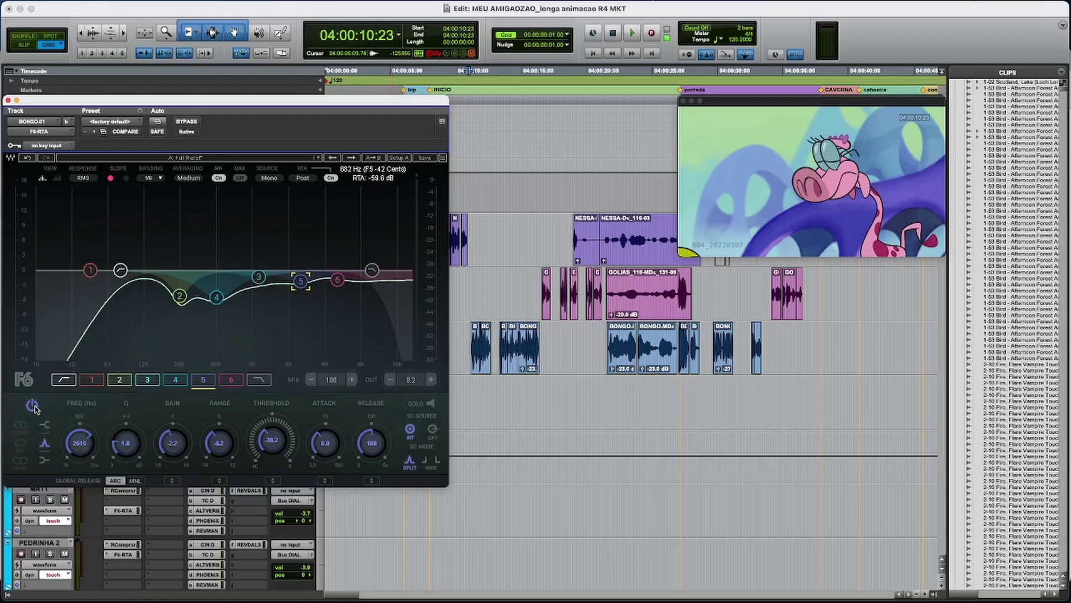
key("space")
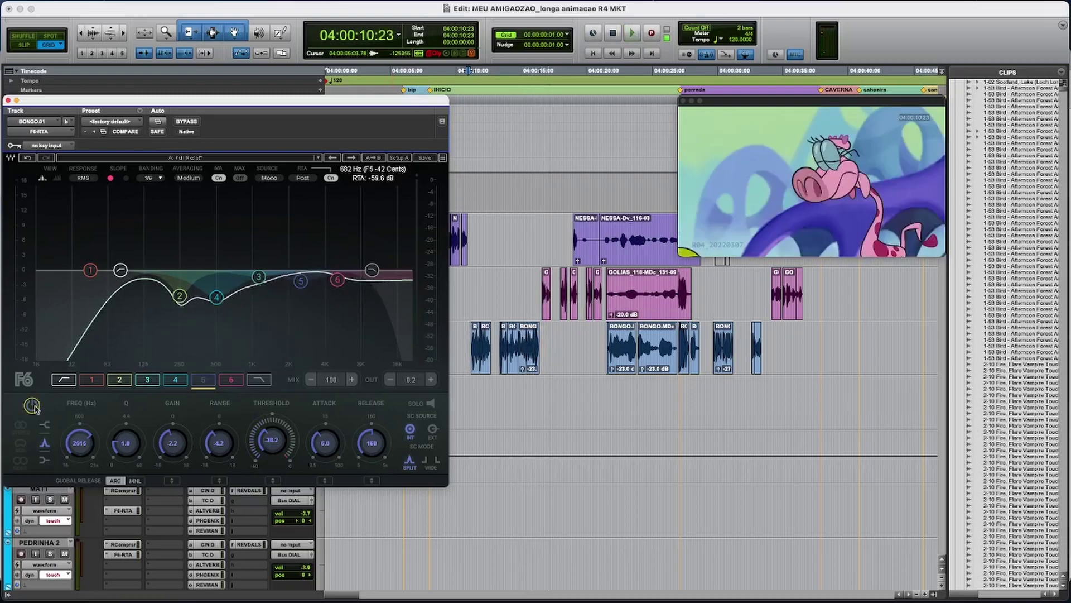
key("space")
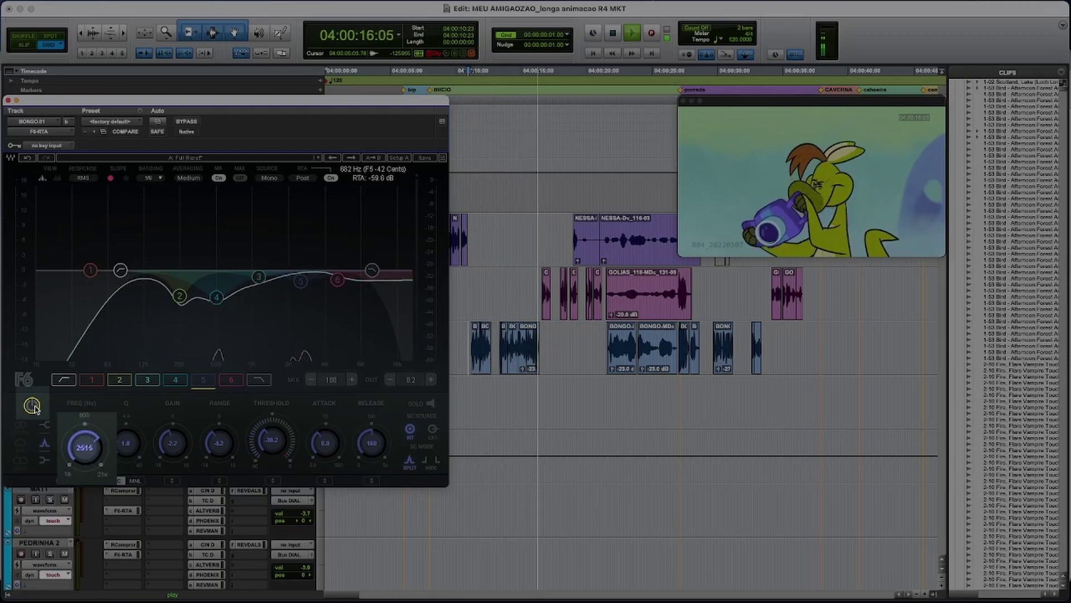
key("space")
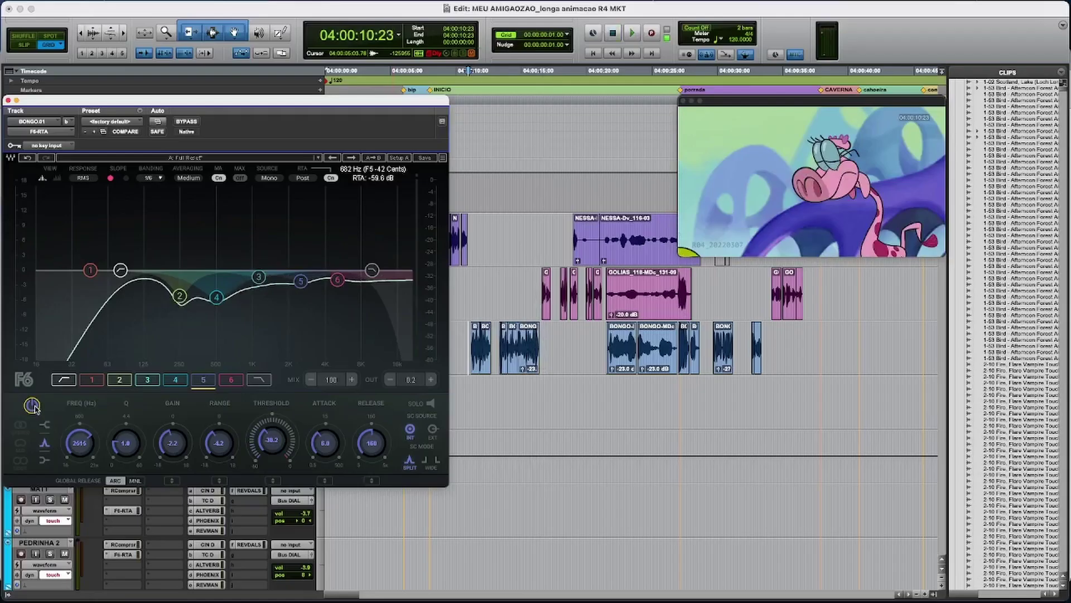
key("space")
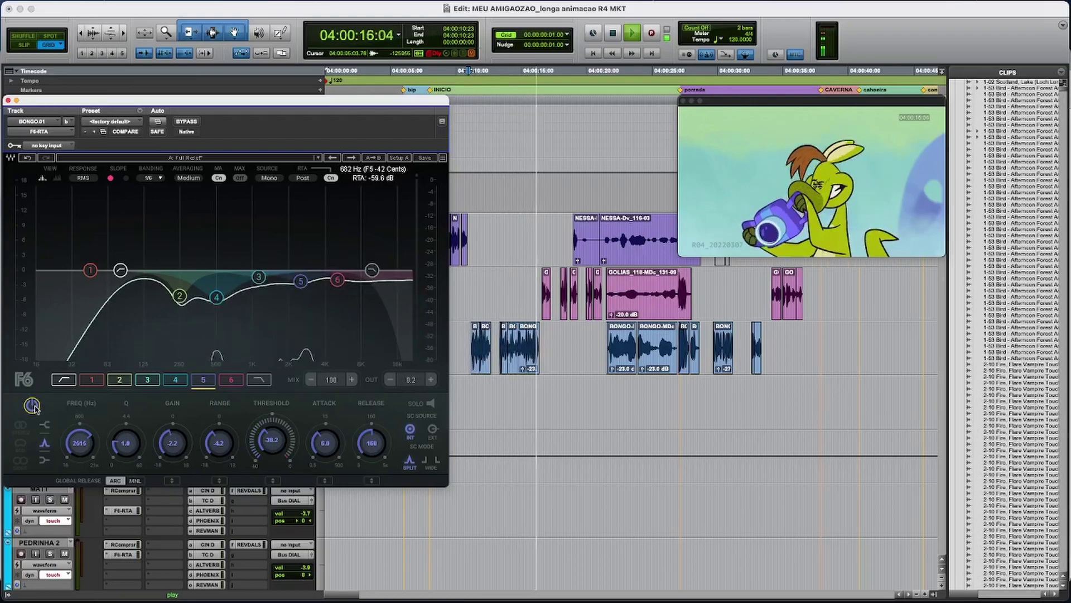
key("space")
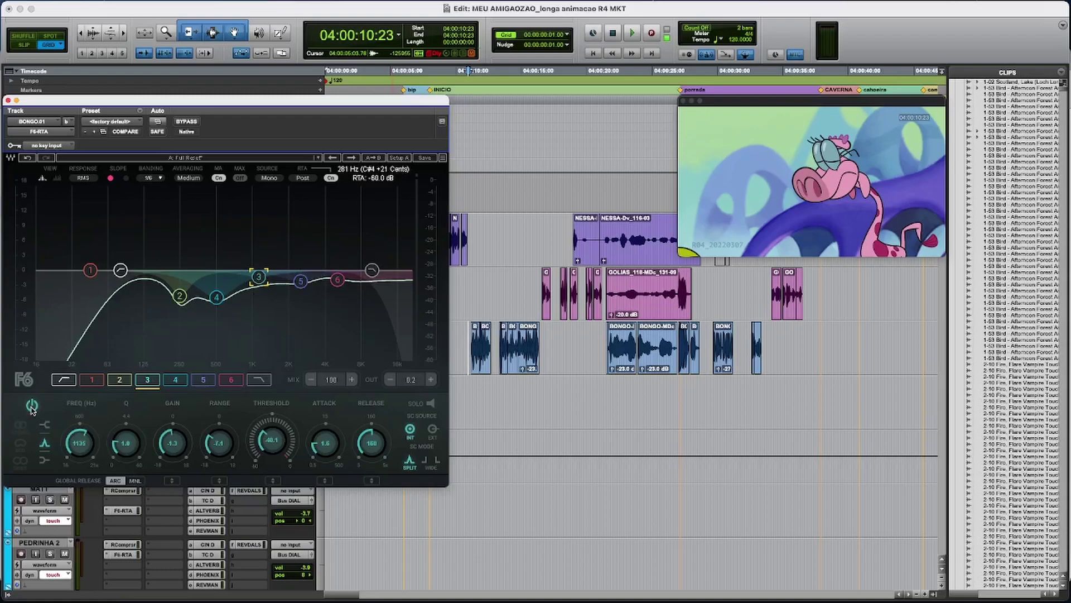
left_click(300, 286)
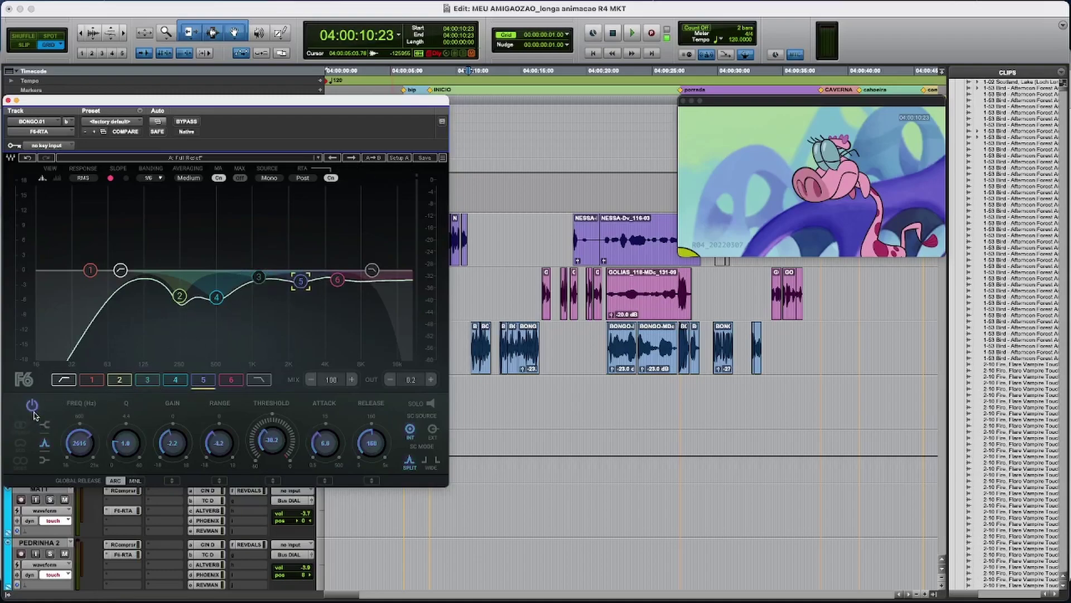
key("space")
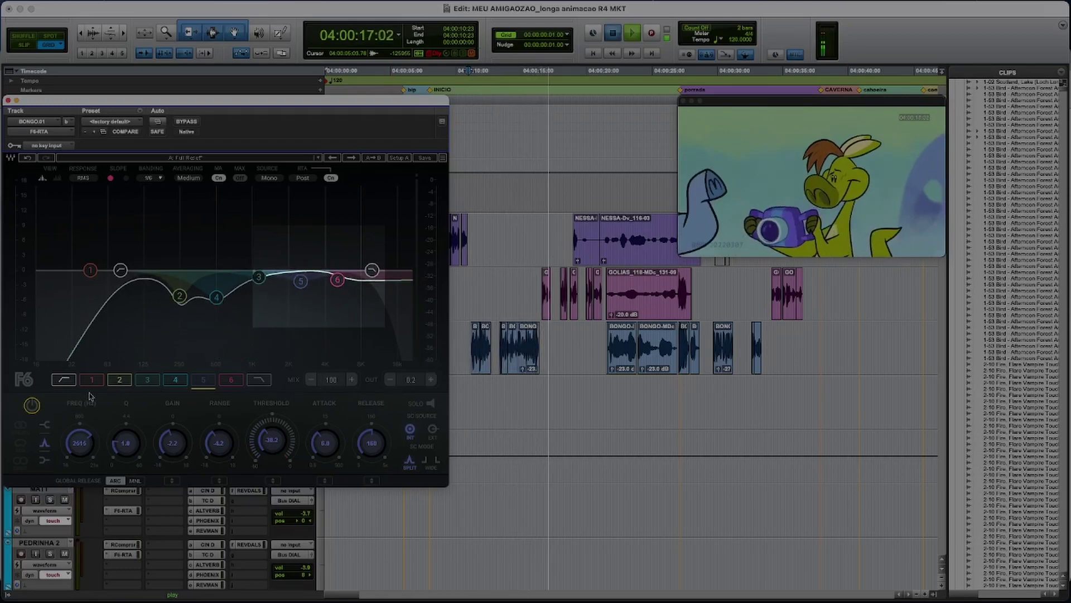
key("space")
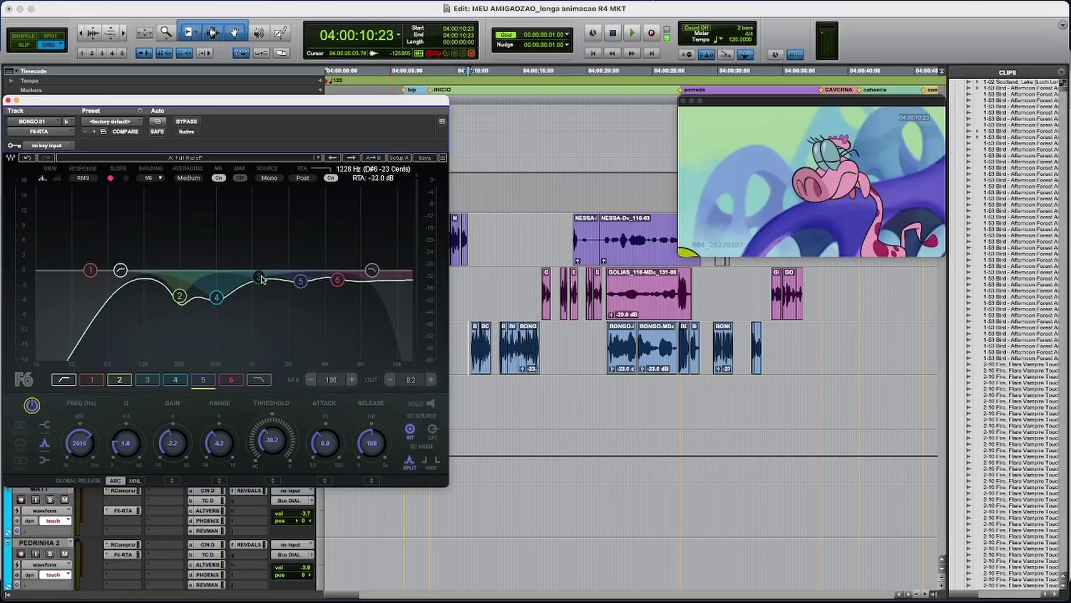
left_click(260, 278)
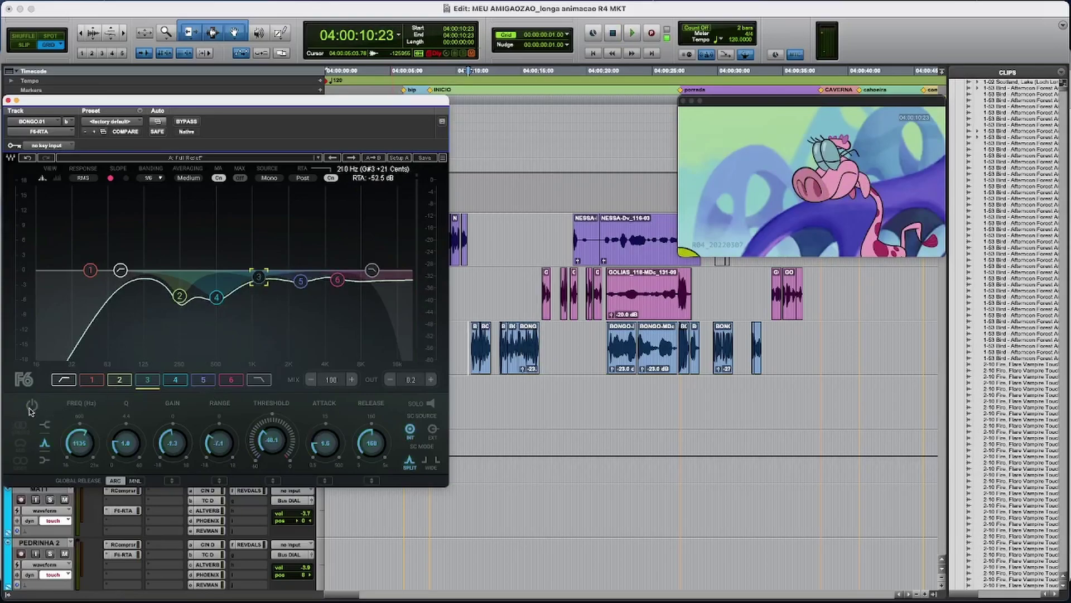
key("space")
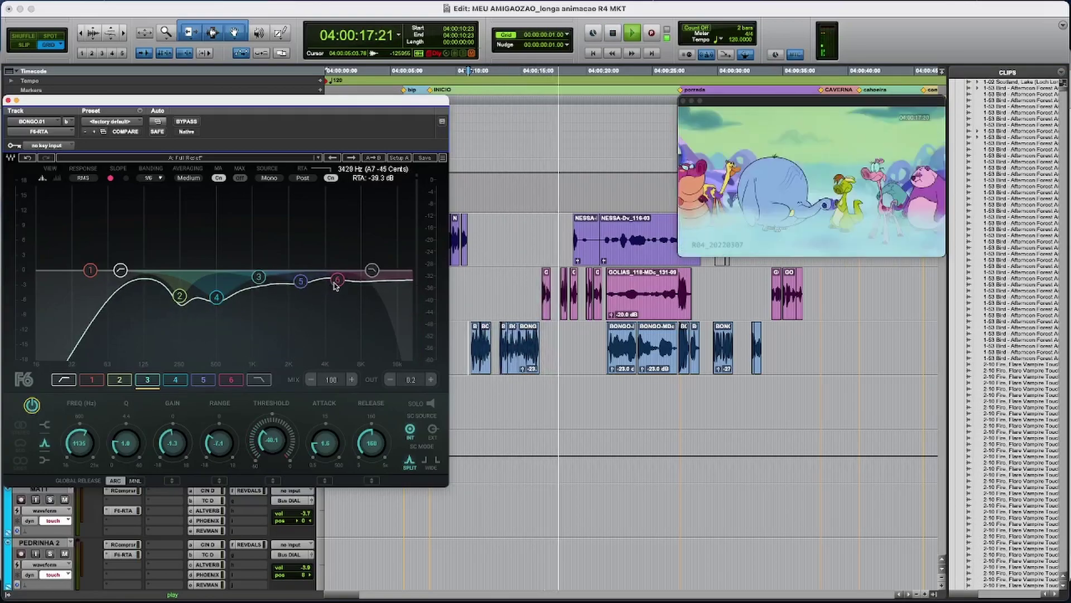
Step: Select sibilance band 6, set its frequency to 5108 Hz and audition it
key("space")
left_click(337, 279)
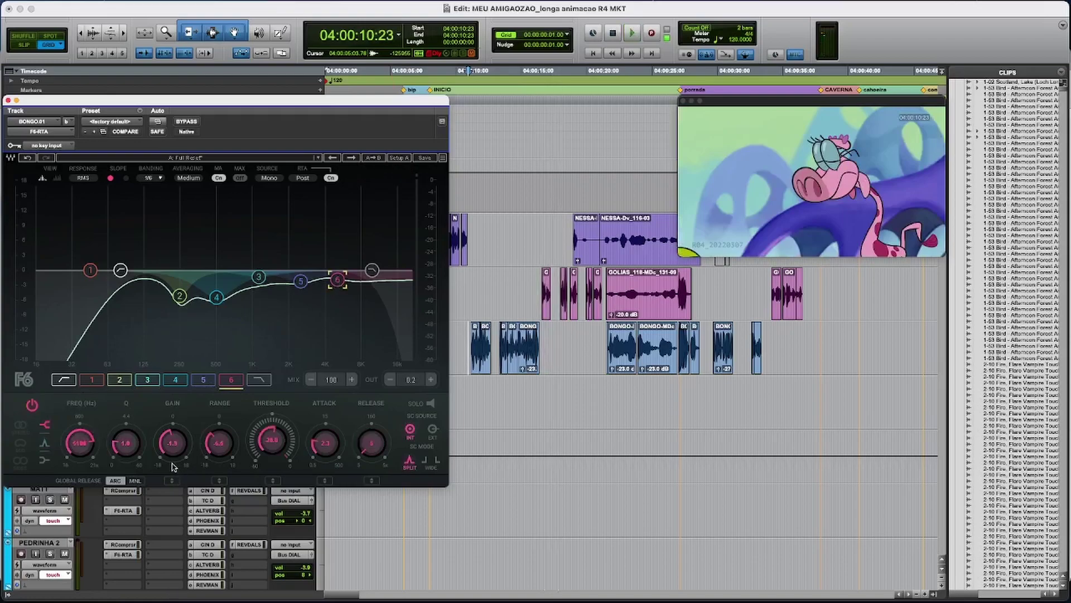
left_click(80, 445)
key("space")
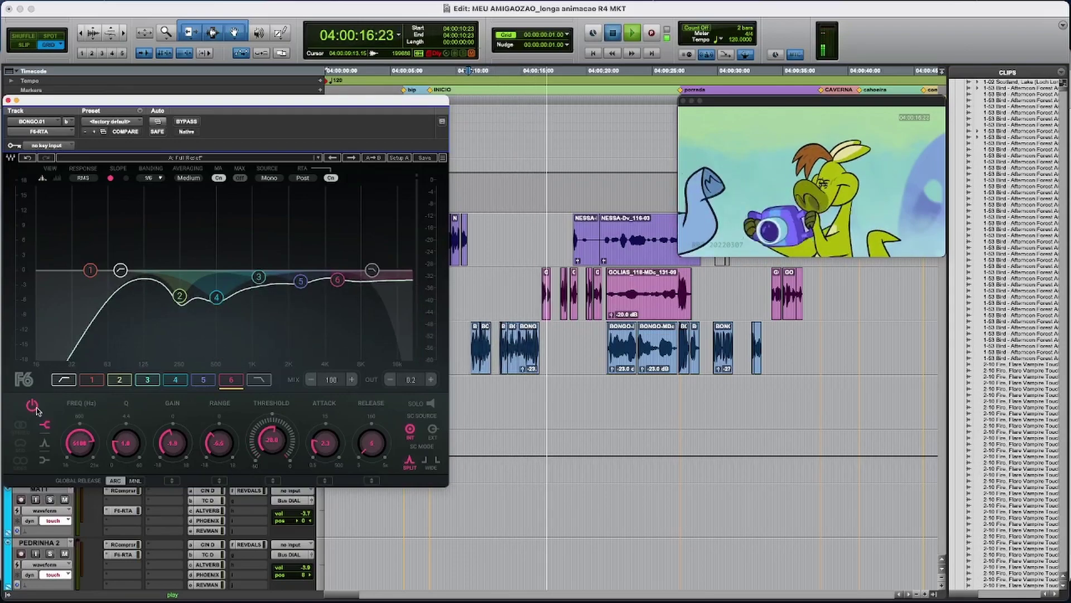
key("space")
key("space")
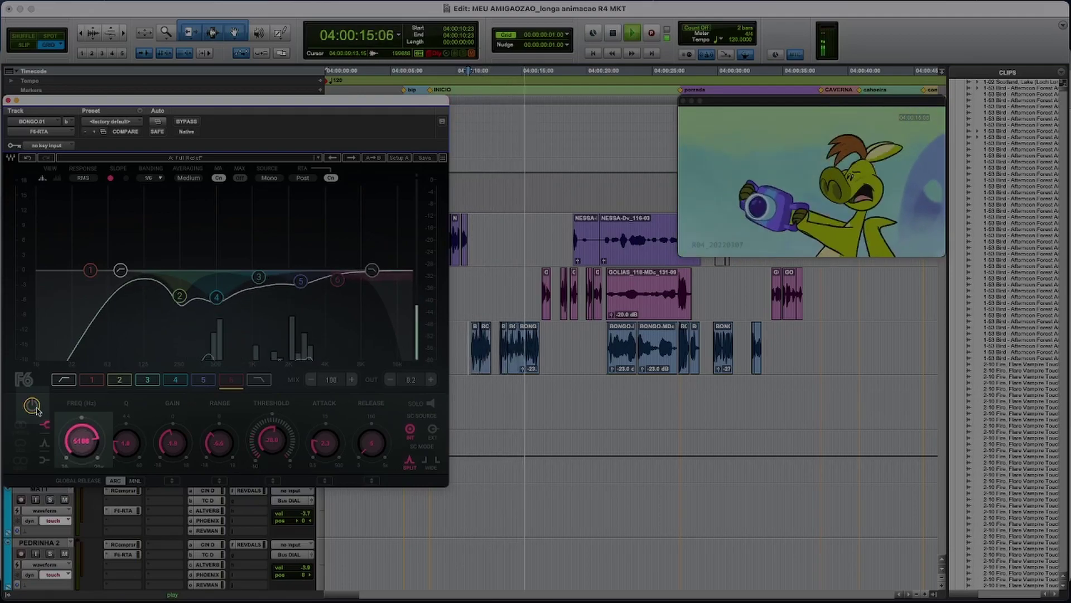
key("space")
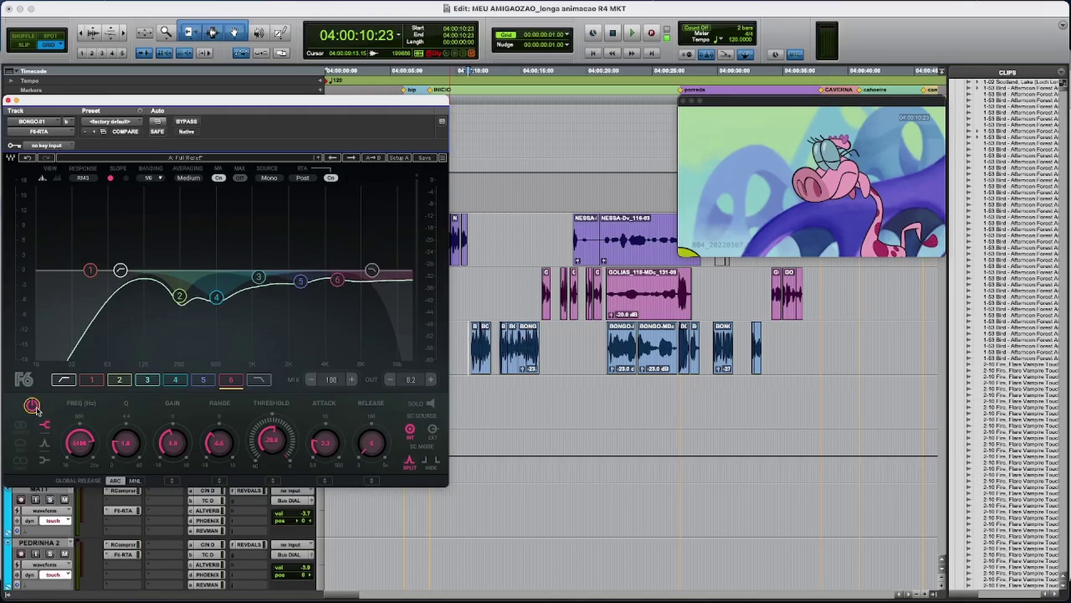
Step: Compare the dialogue with band 6 switched off and then back on
left_click(34, 407)
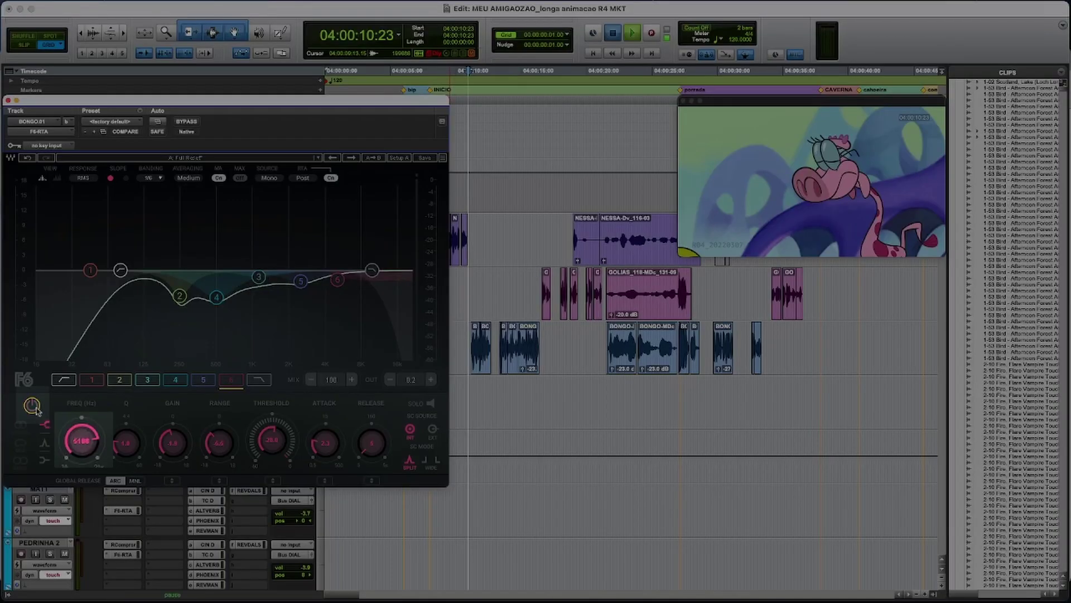
key("space")
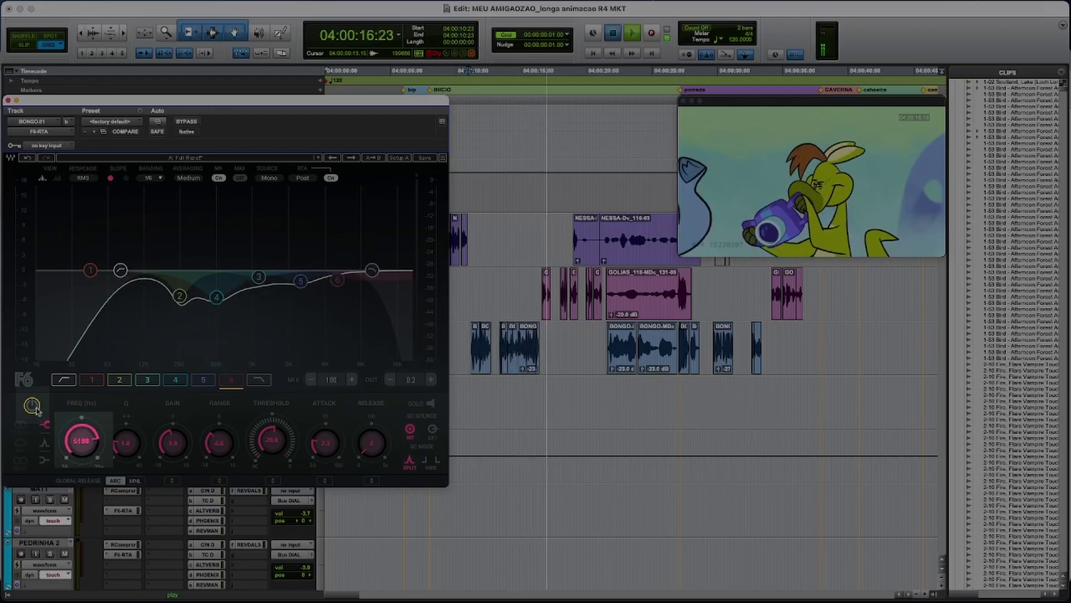
left_click(32, 406)
key("space")
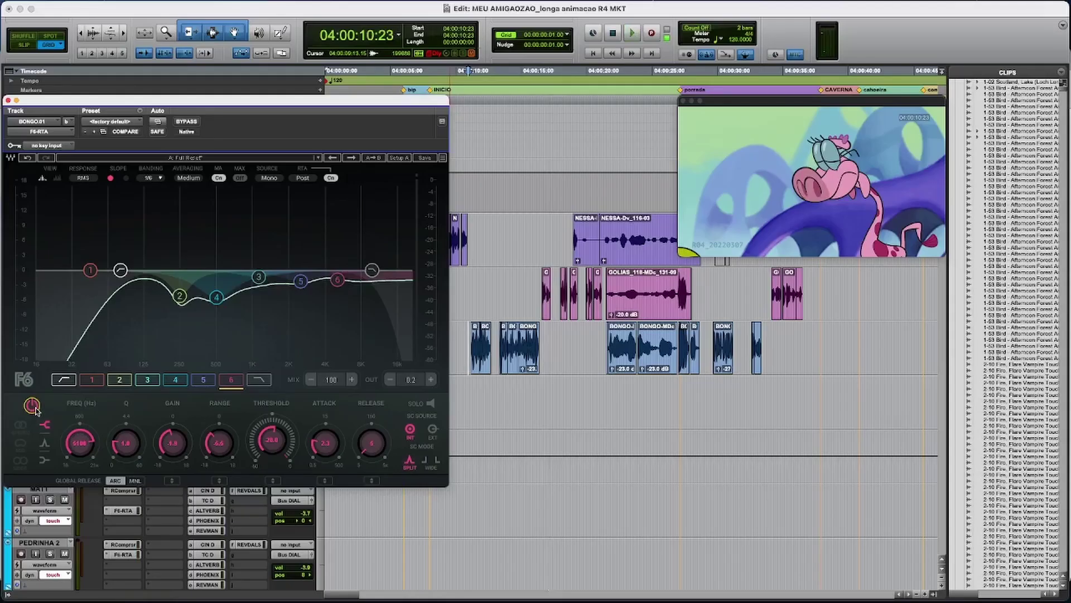
key("space")
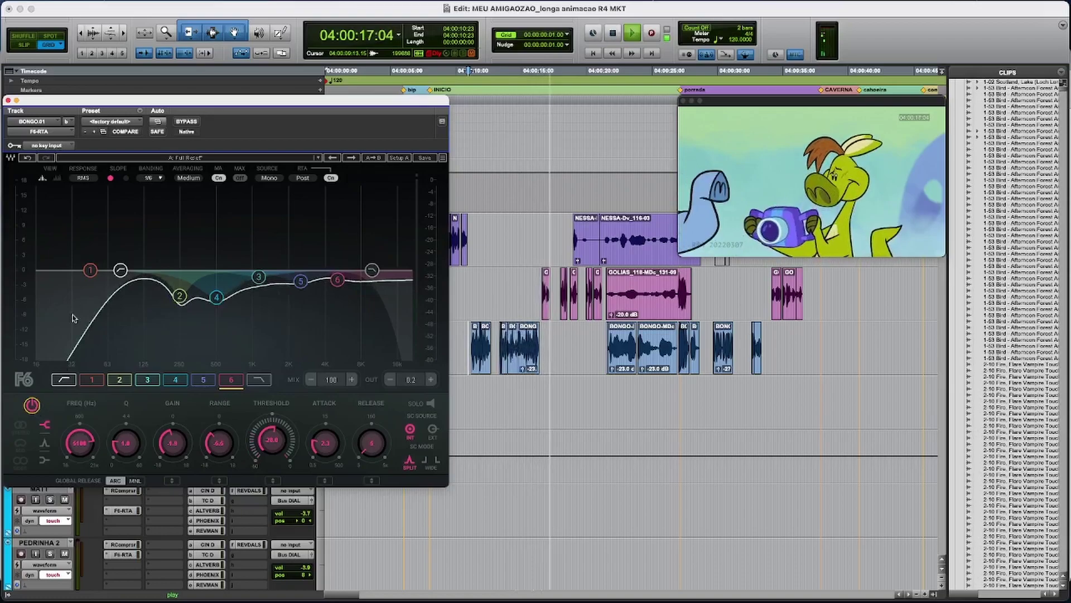
key("space")
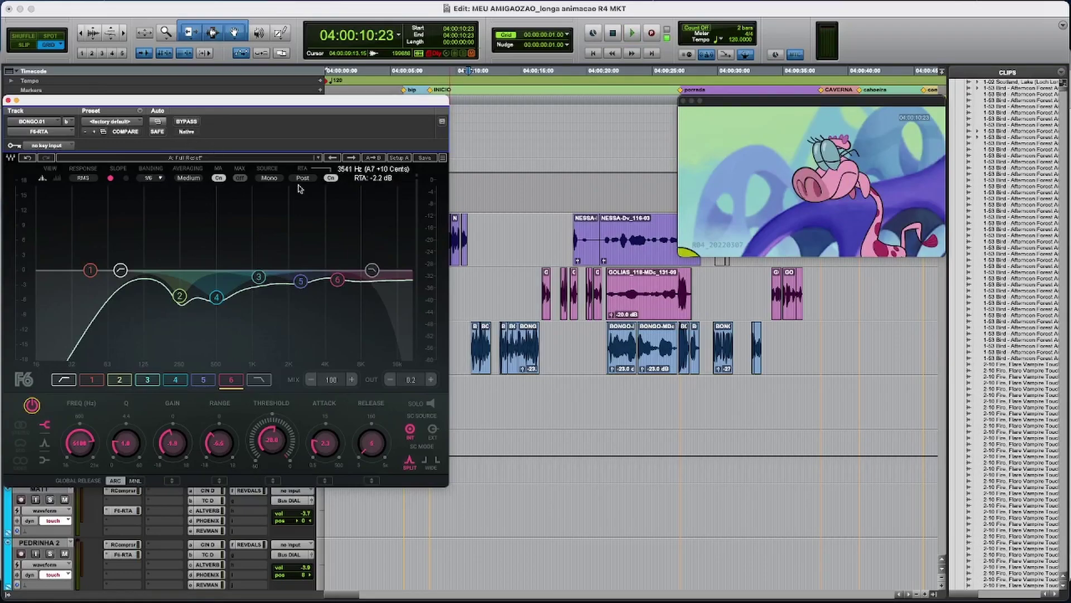
left_click(187, 122)
key("space")
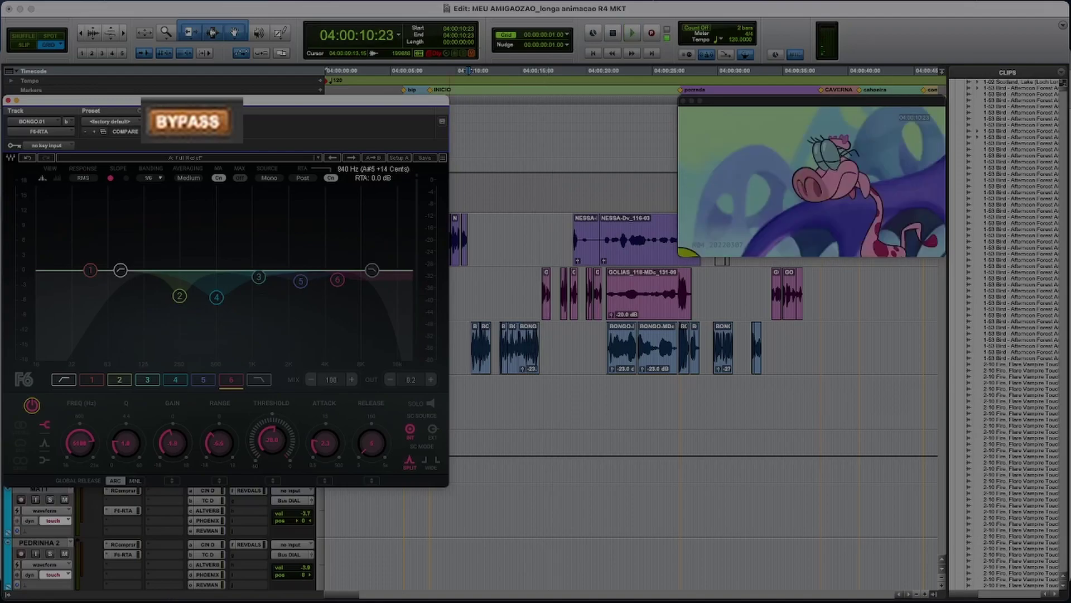
left_click(189, 121)
key("space")
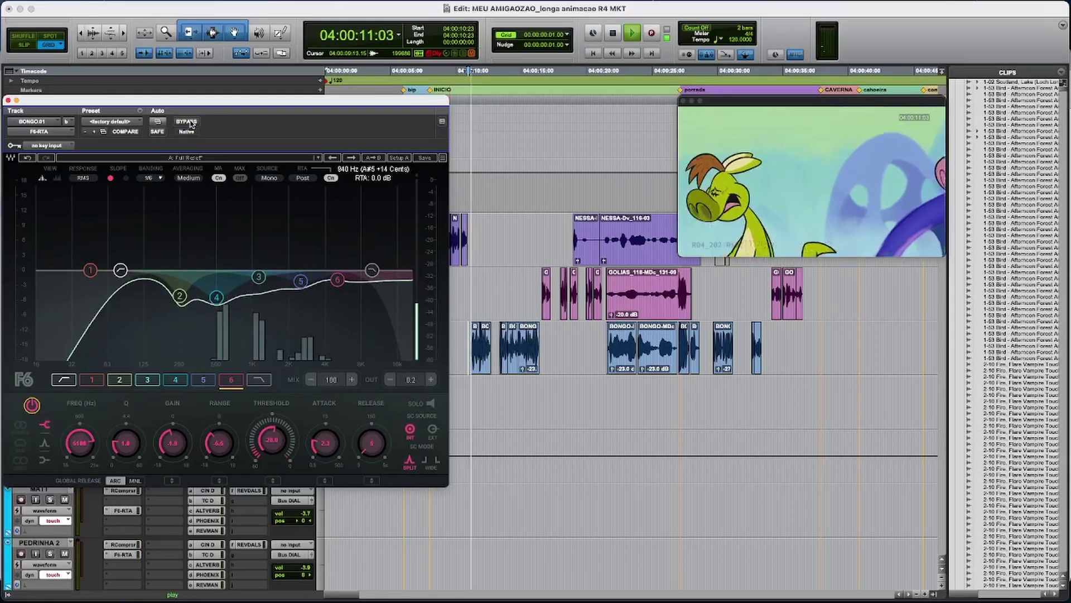